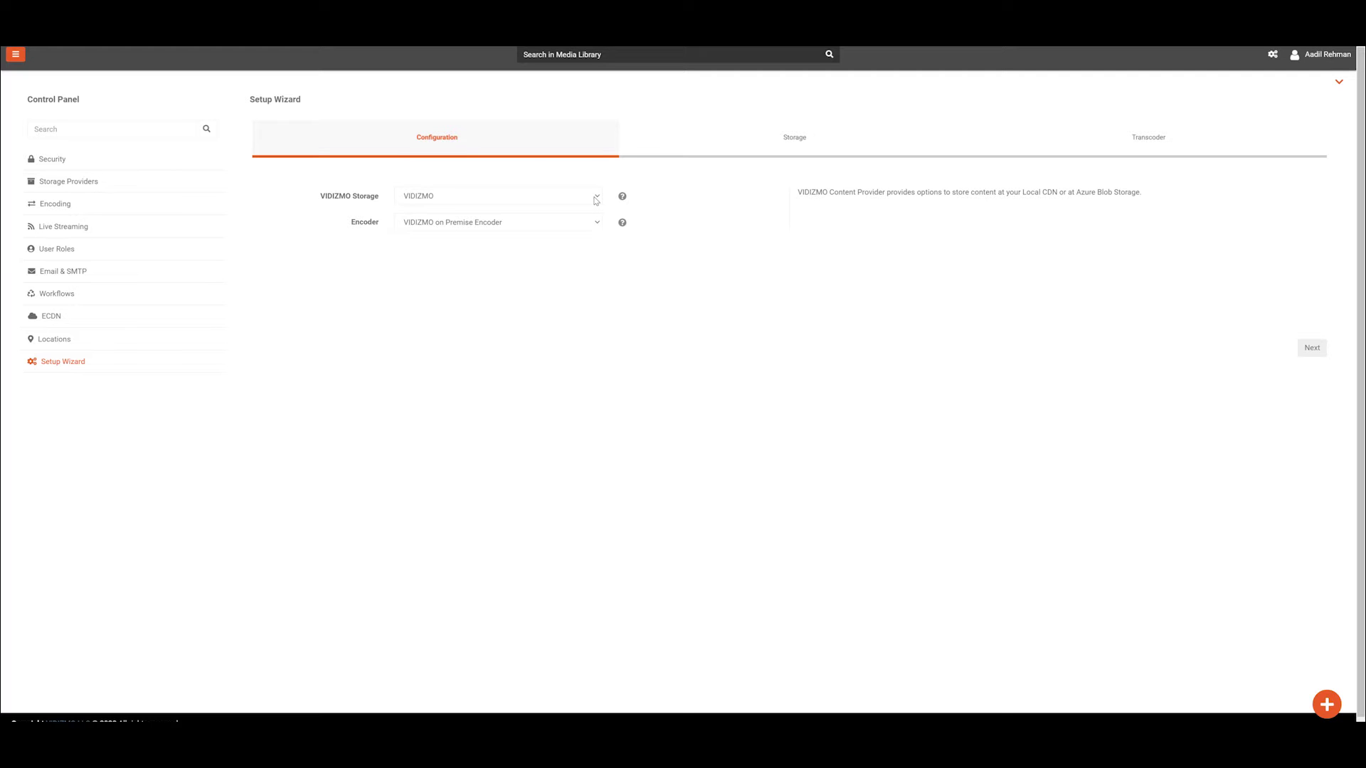
- Sign in to the VIDIZMO portal with the administrator credentials
left_click(596, 199)
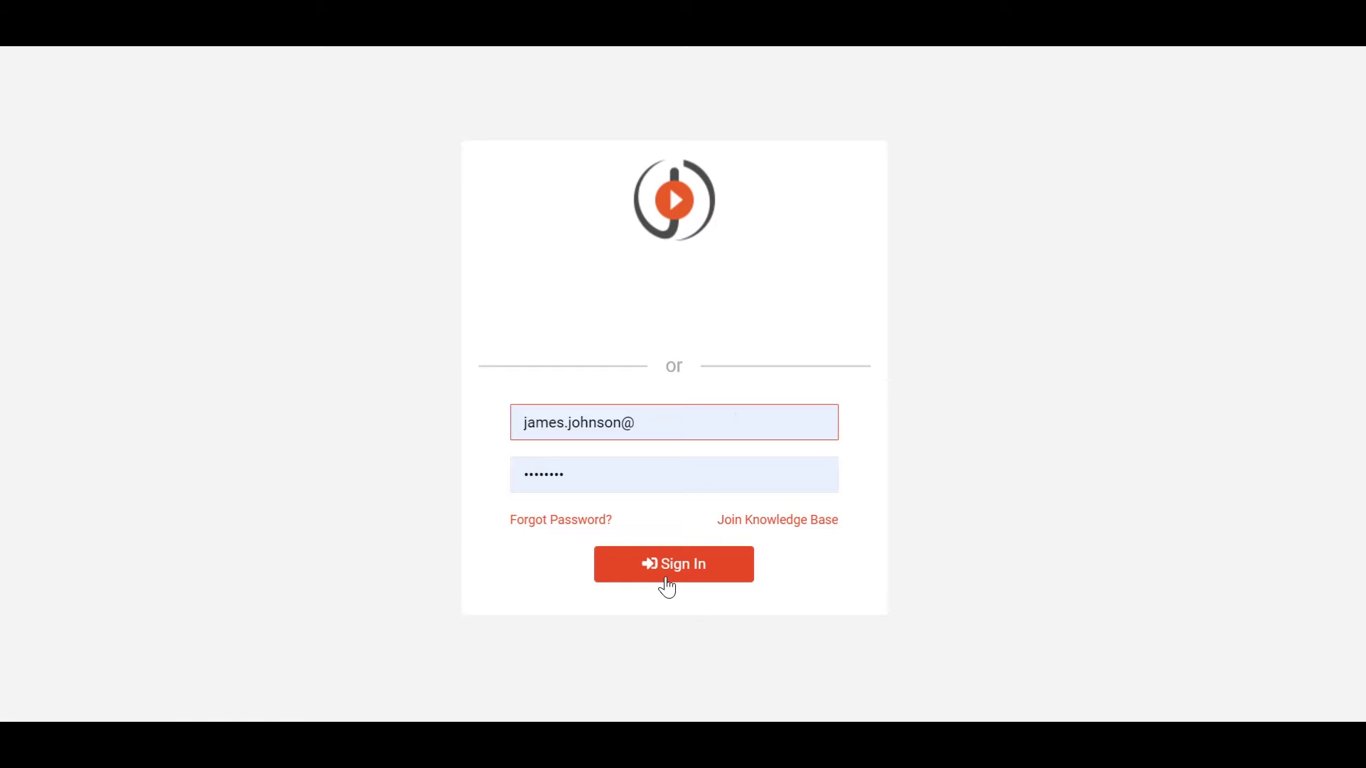
left_click(667, 569)
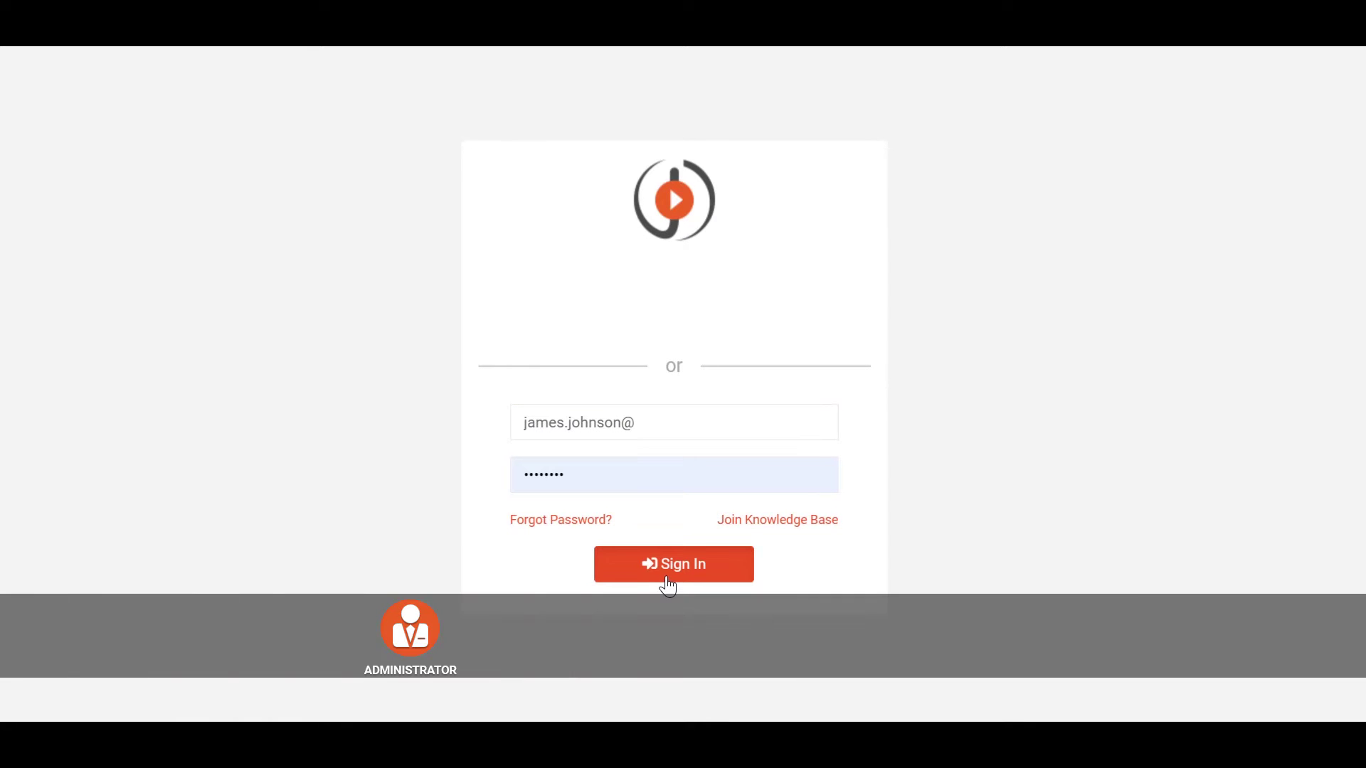
left_click(667, 576)
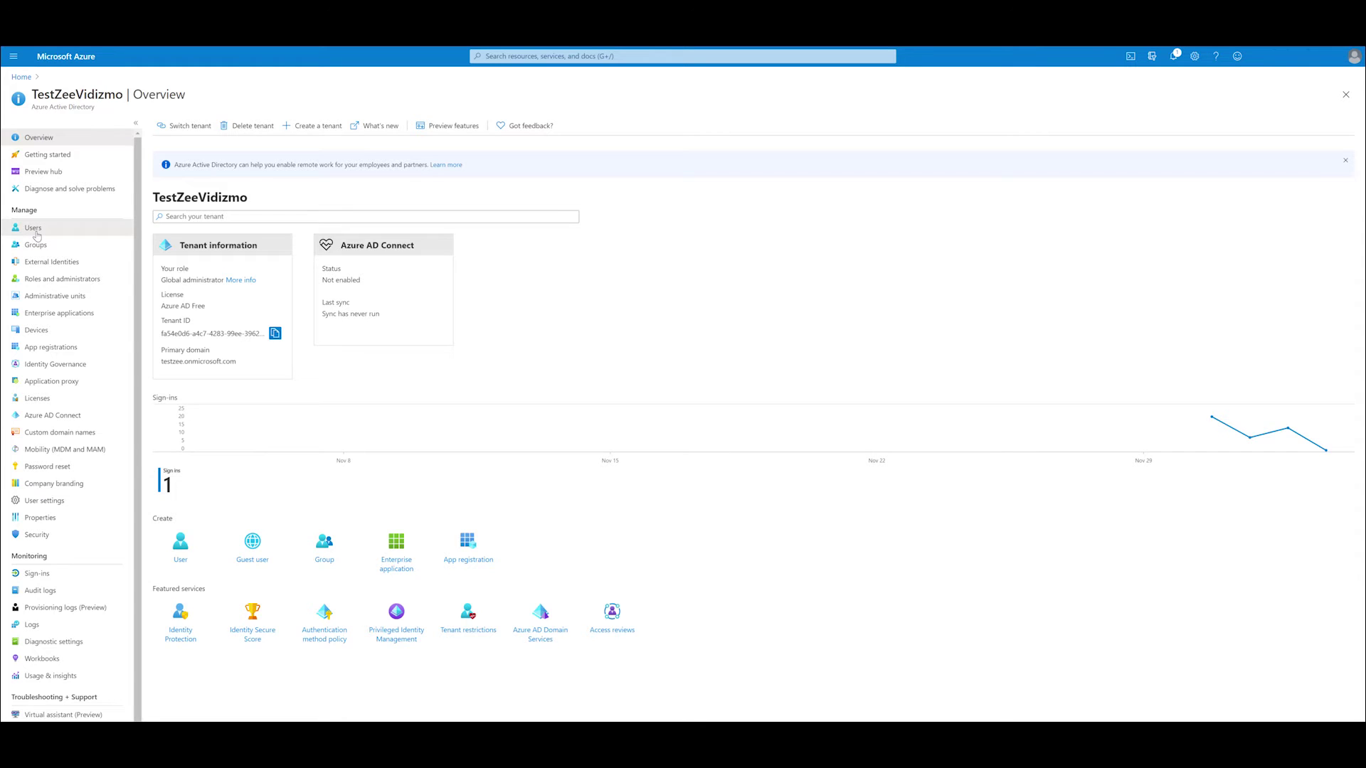
- Open the Users list of the TestZeeVidizmo Azure Active Directory
left_click(36, 234)
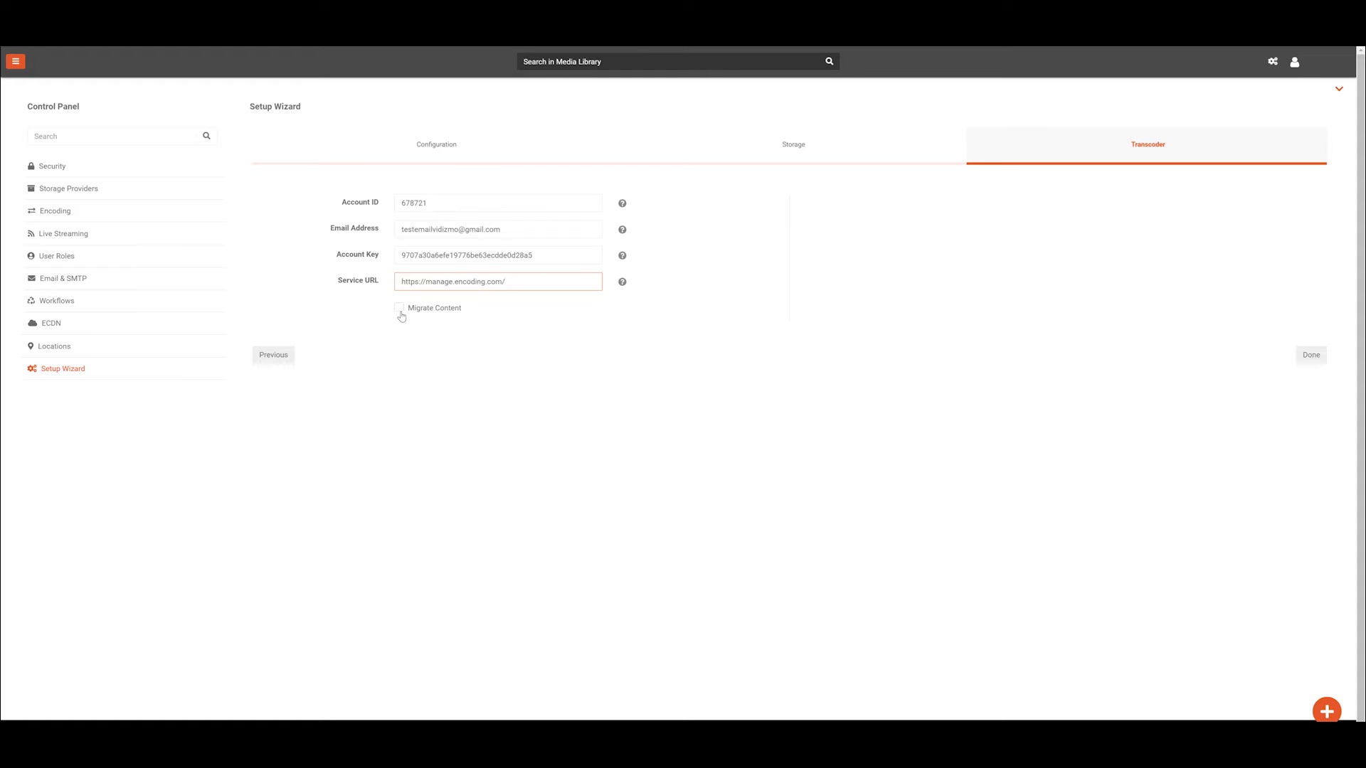
- Tick Migrate Content in the encoding.com Transcoder settings
left_click(401, 316)
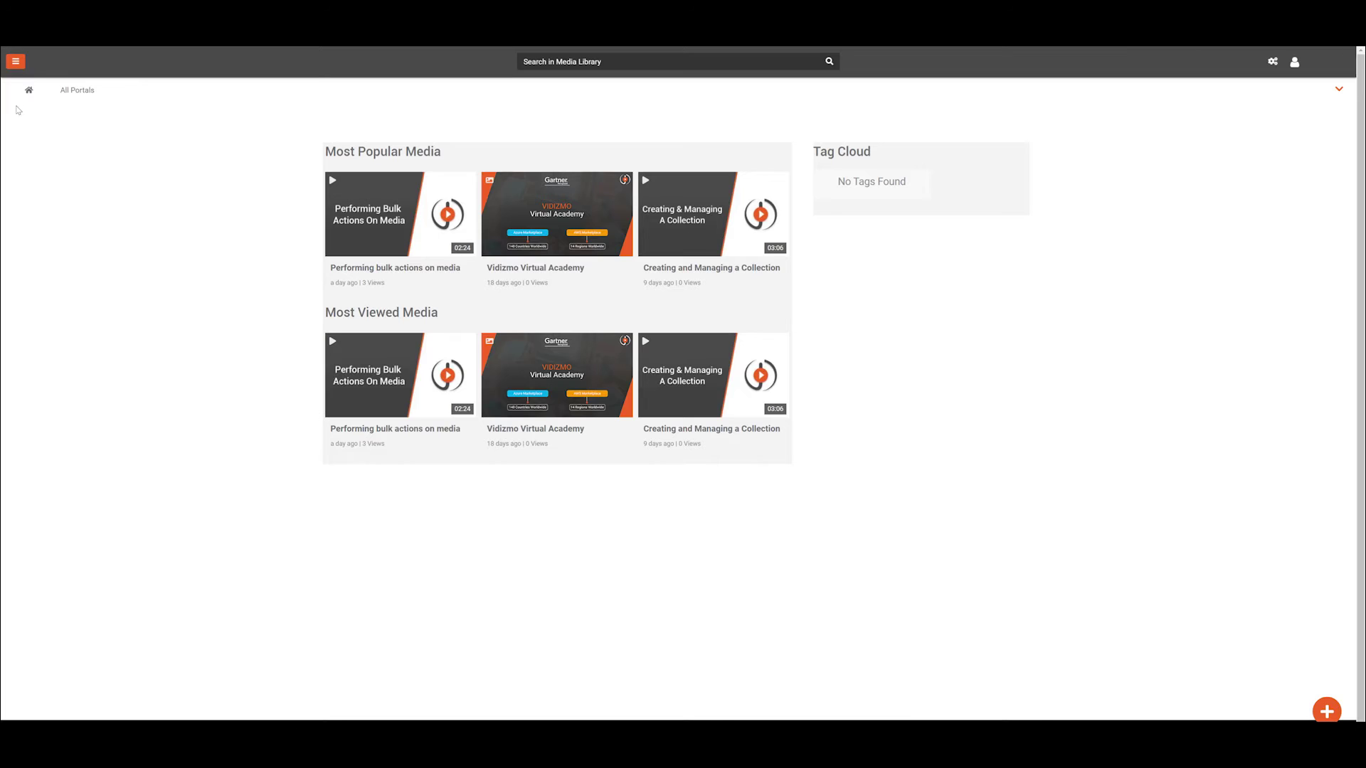
- Go to Admin > Control Panel > Setup Wizard and run the wizard again
left_click(17, 65)
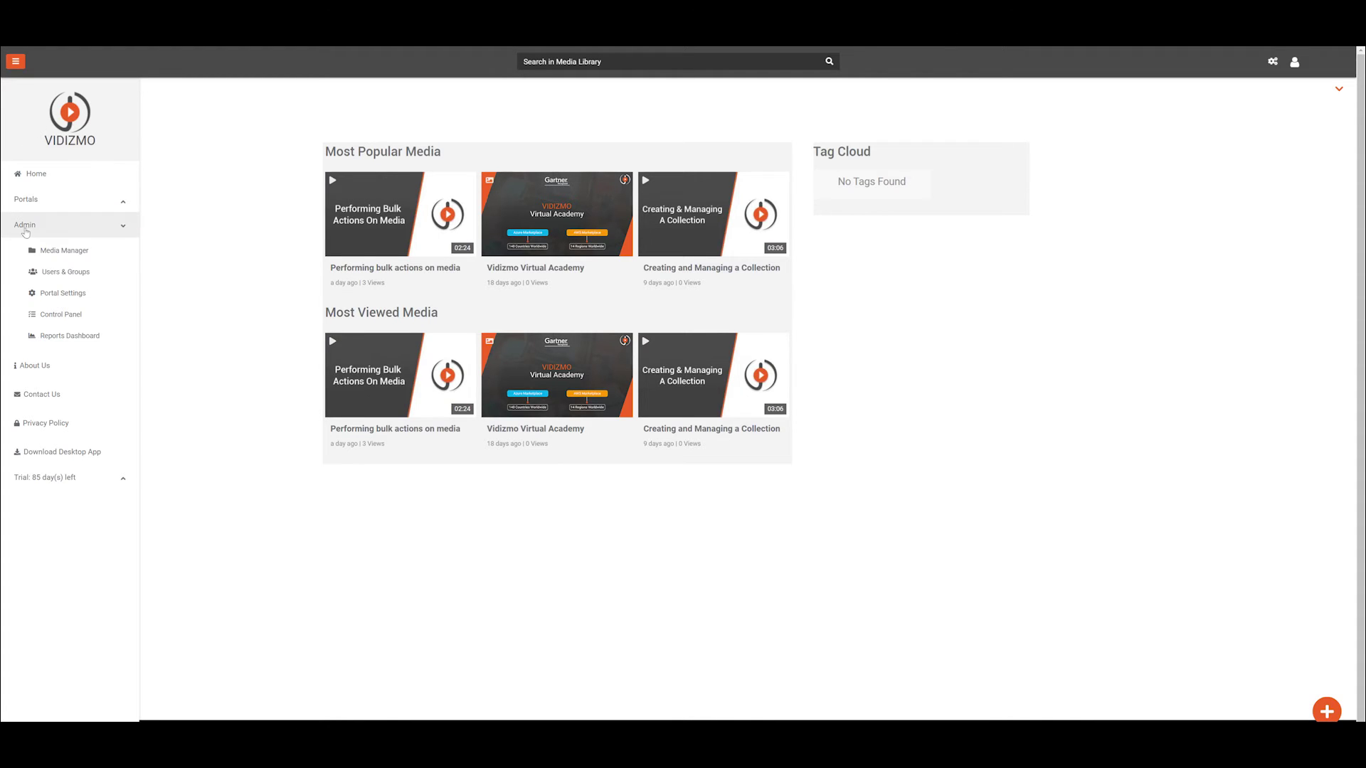
left_click(40, 322)
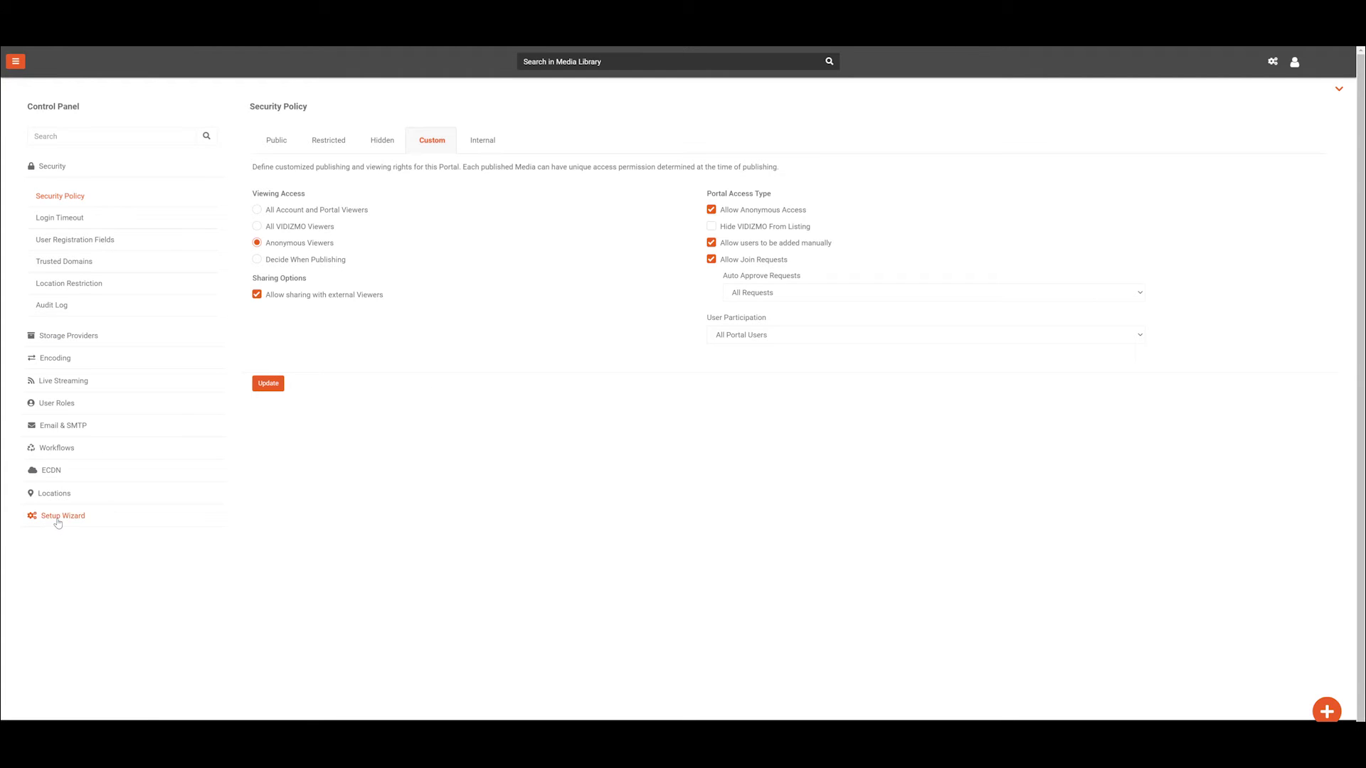
left_click(60, 517)
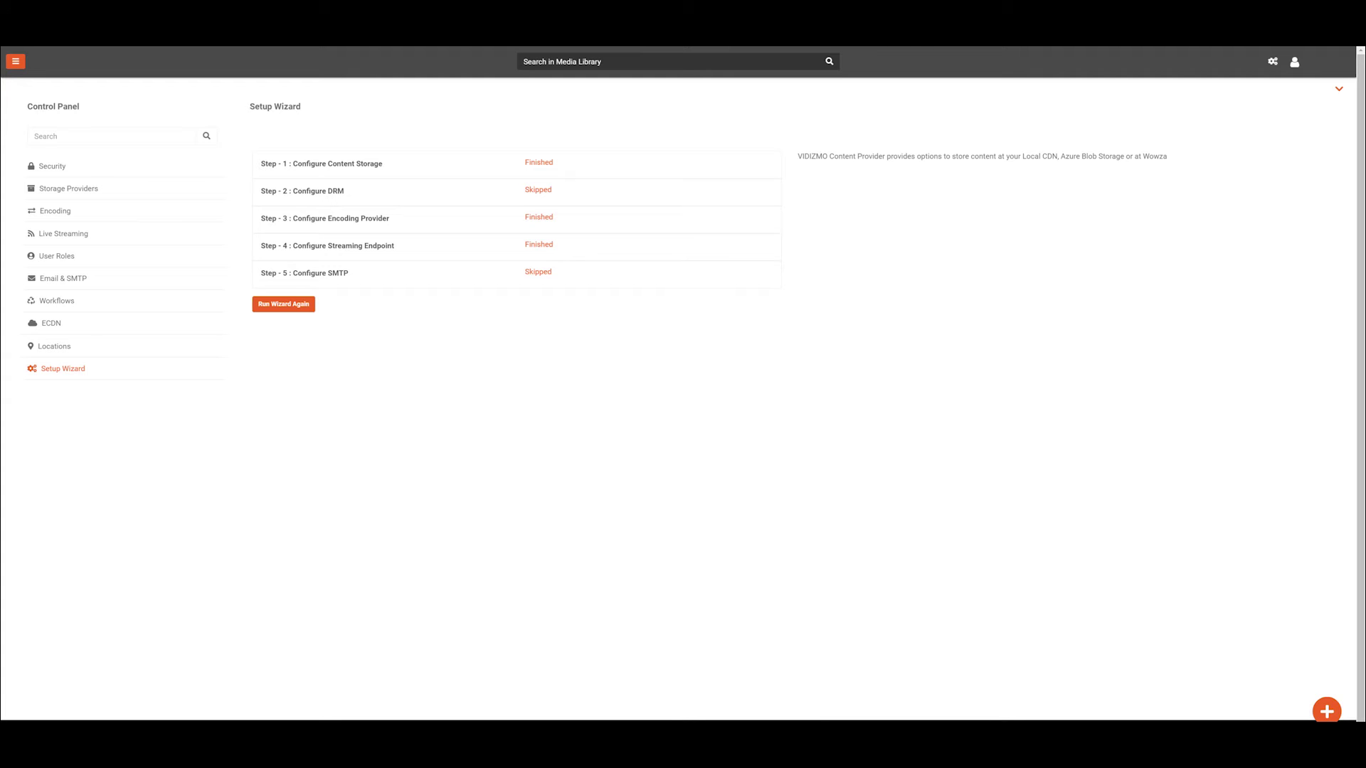
left_click(284, 305)
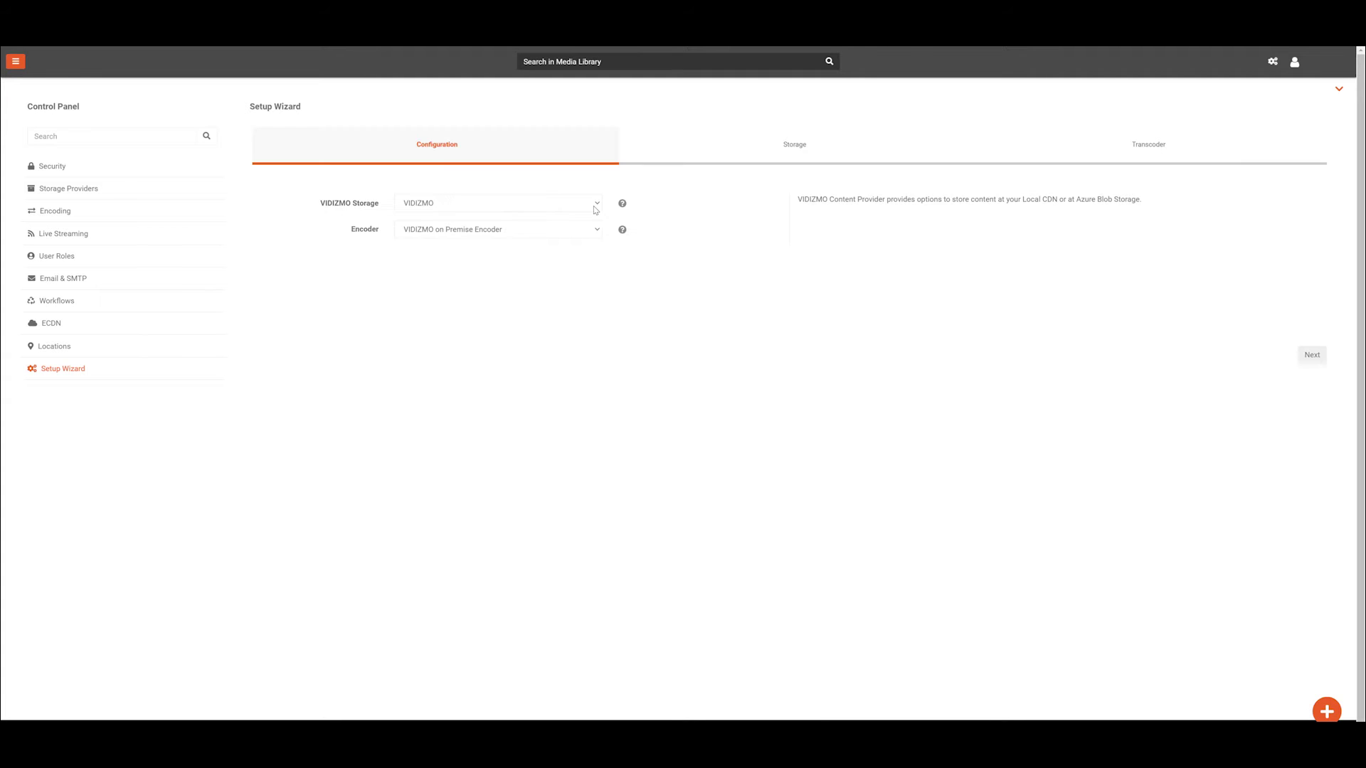
- Select Azure storage and VIDIZMO Cloud Encoder, then proceed to the Storage step
left_click(596, 207)
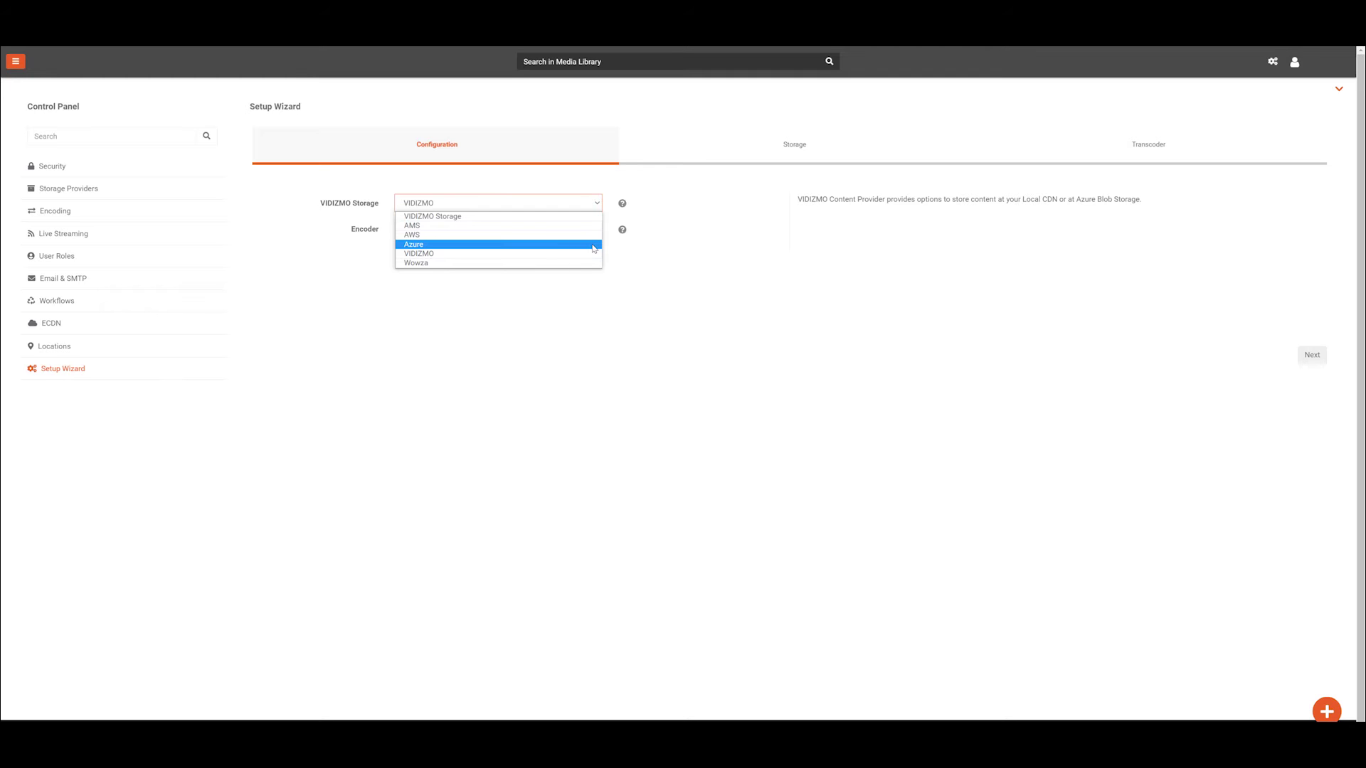
left_click(594, 246)
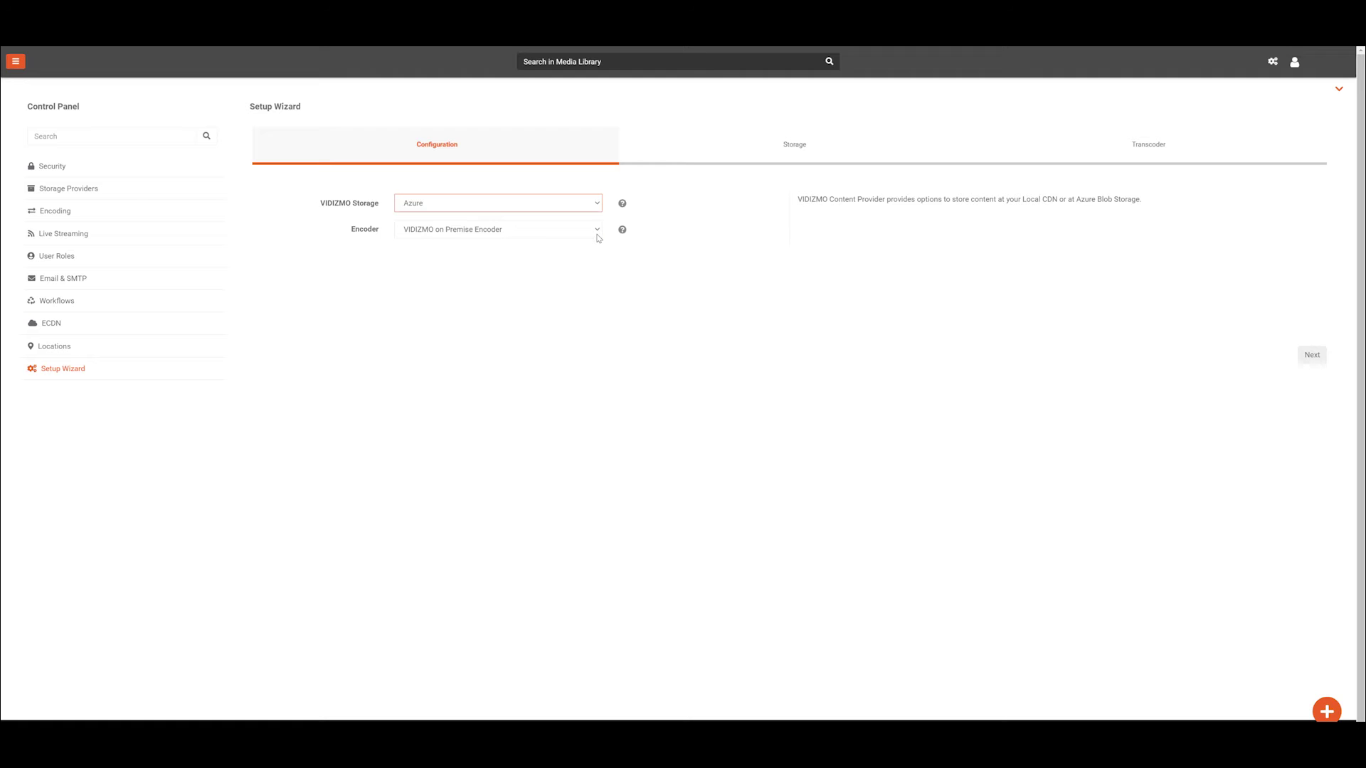
left_click(598, 234)
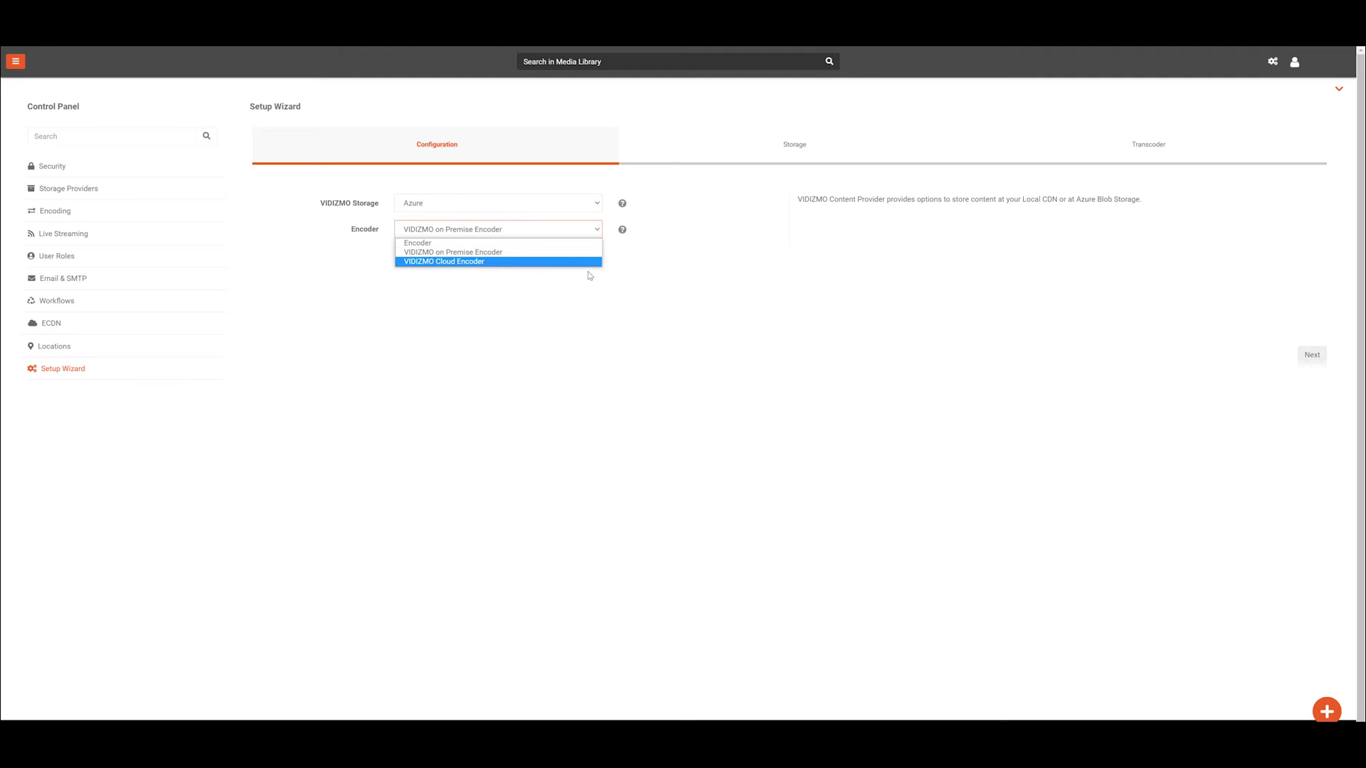
left_click(591, 262)
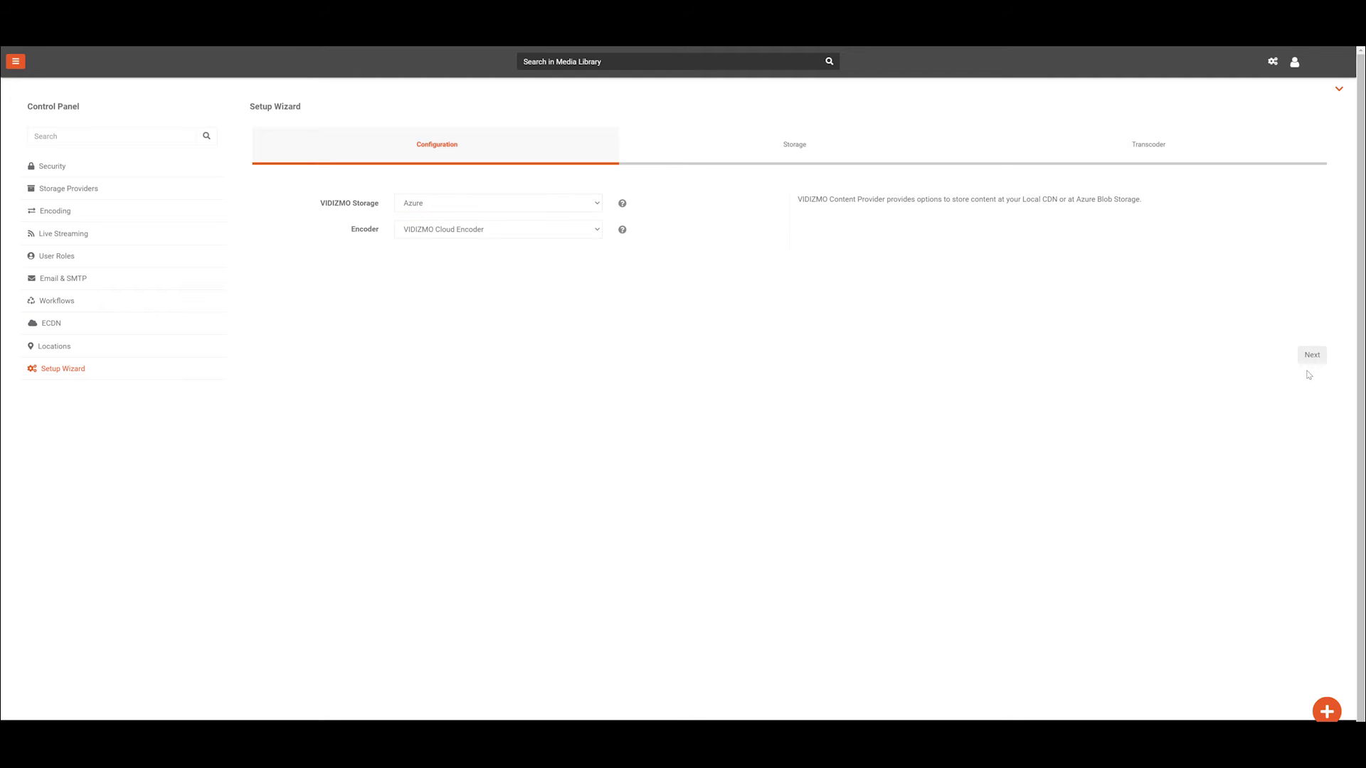
left_click(1313, 357)
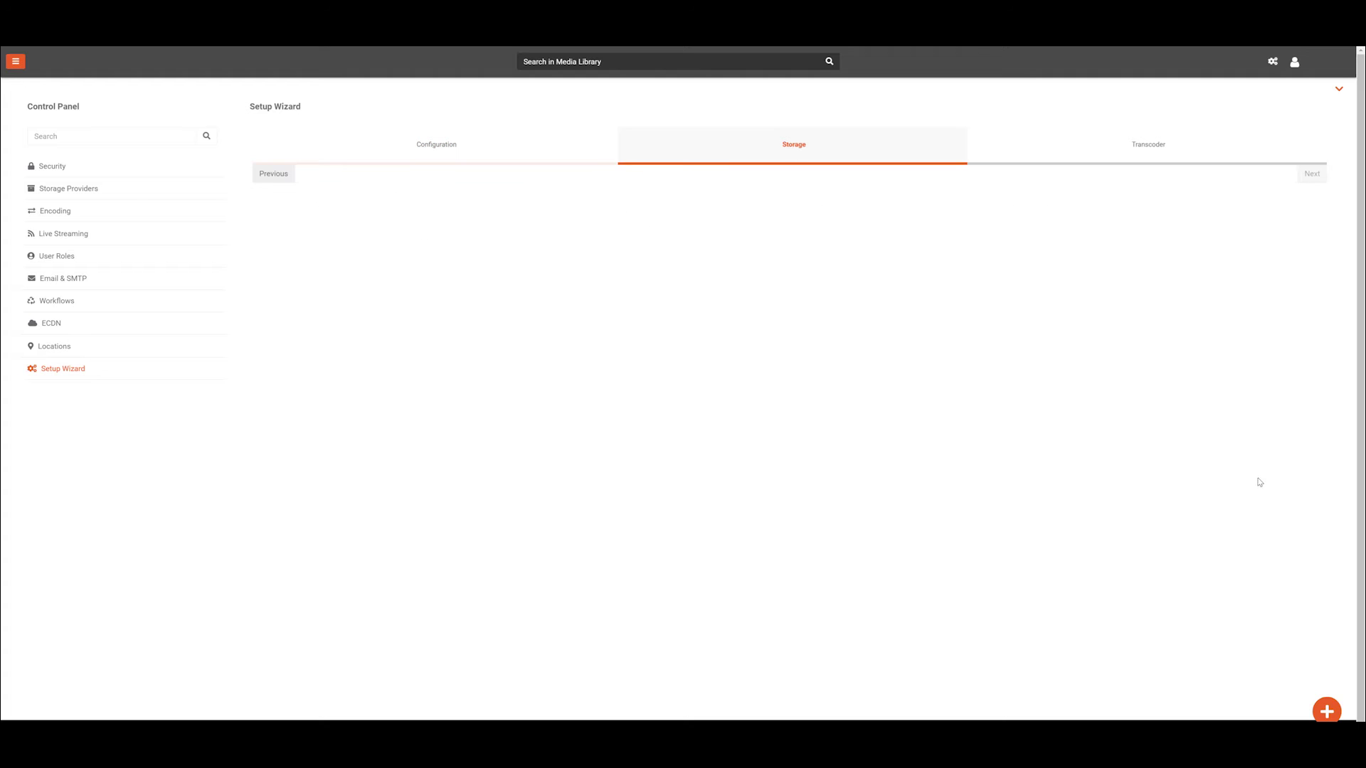
- Choose Global subscription type, paste the Azure login ID and password, and copy the subscription ID
left_click(642, 205)
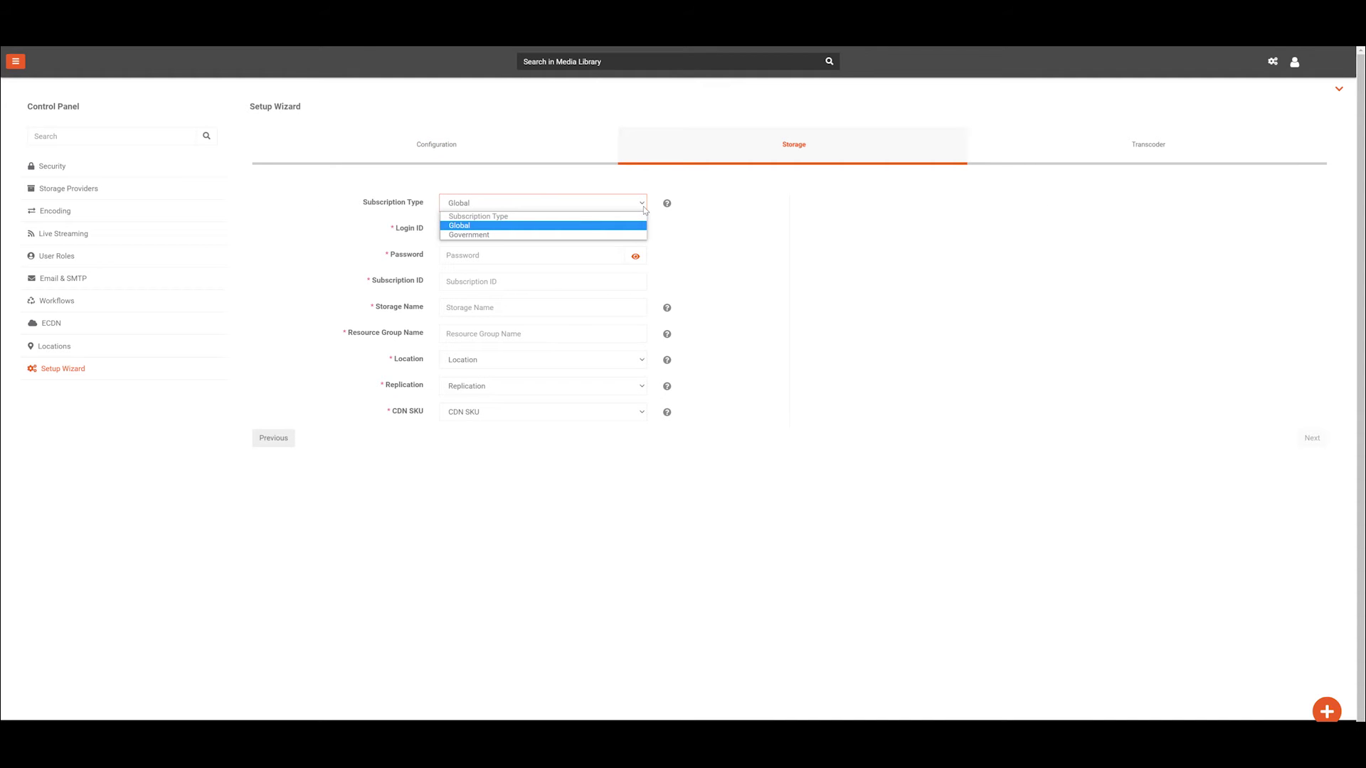
left_click(631, 228)
key("ctrl+v")
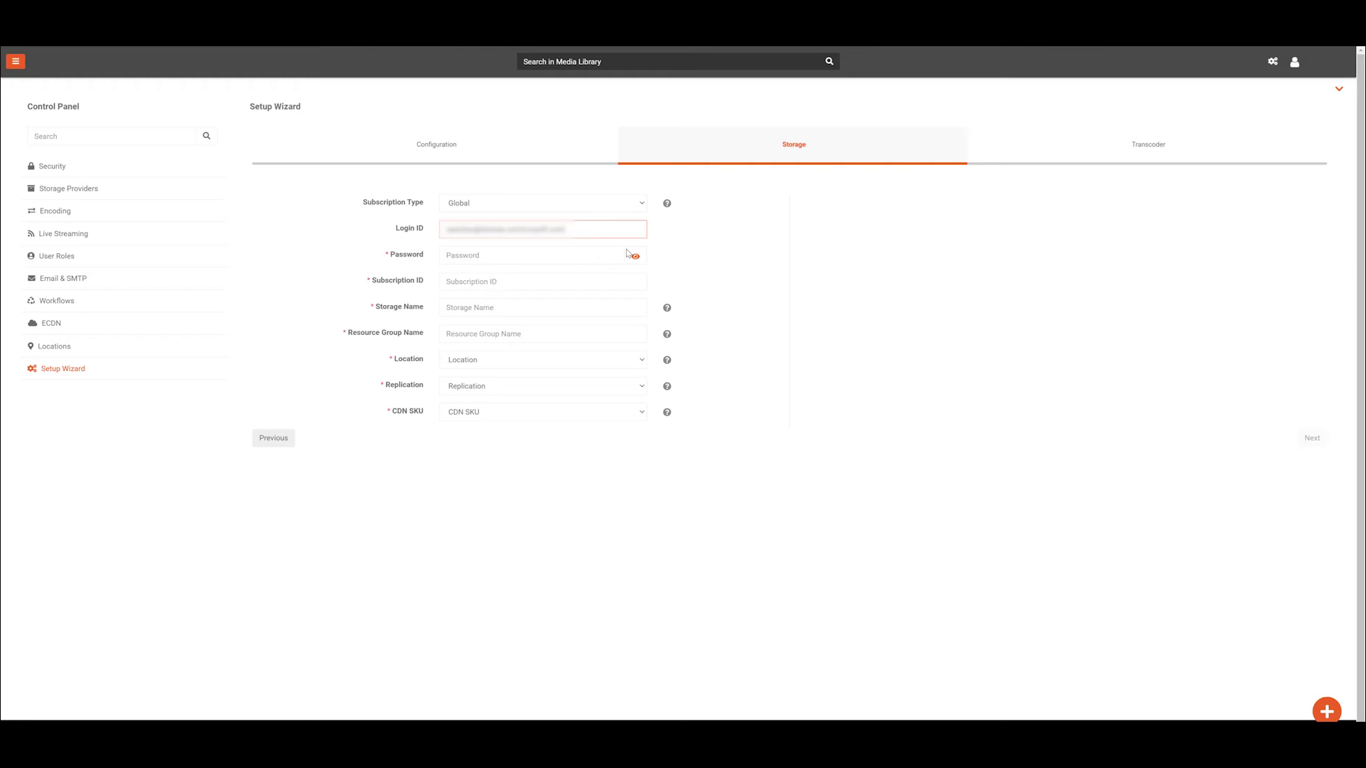
left_click(583, 260)
key("ctrl+v")
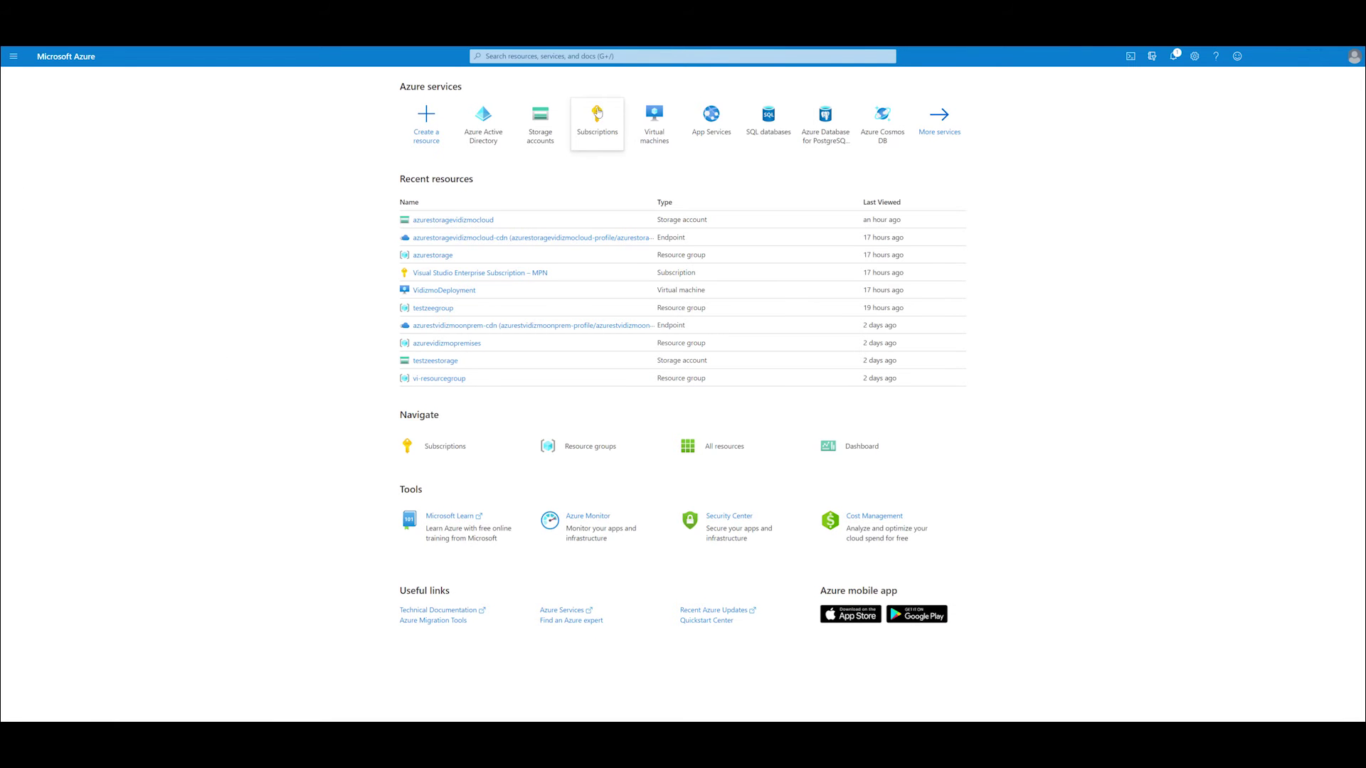
left_click(597, 114)
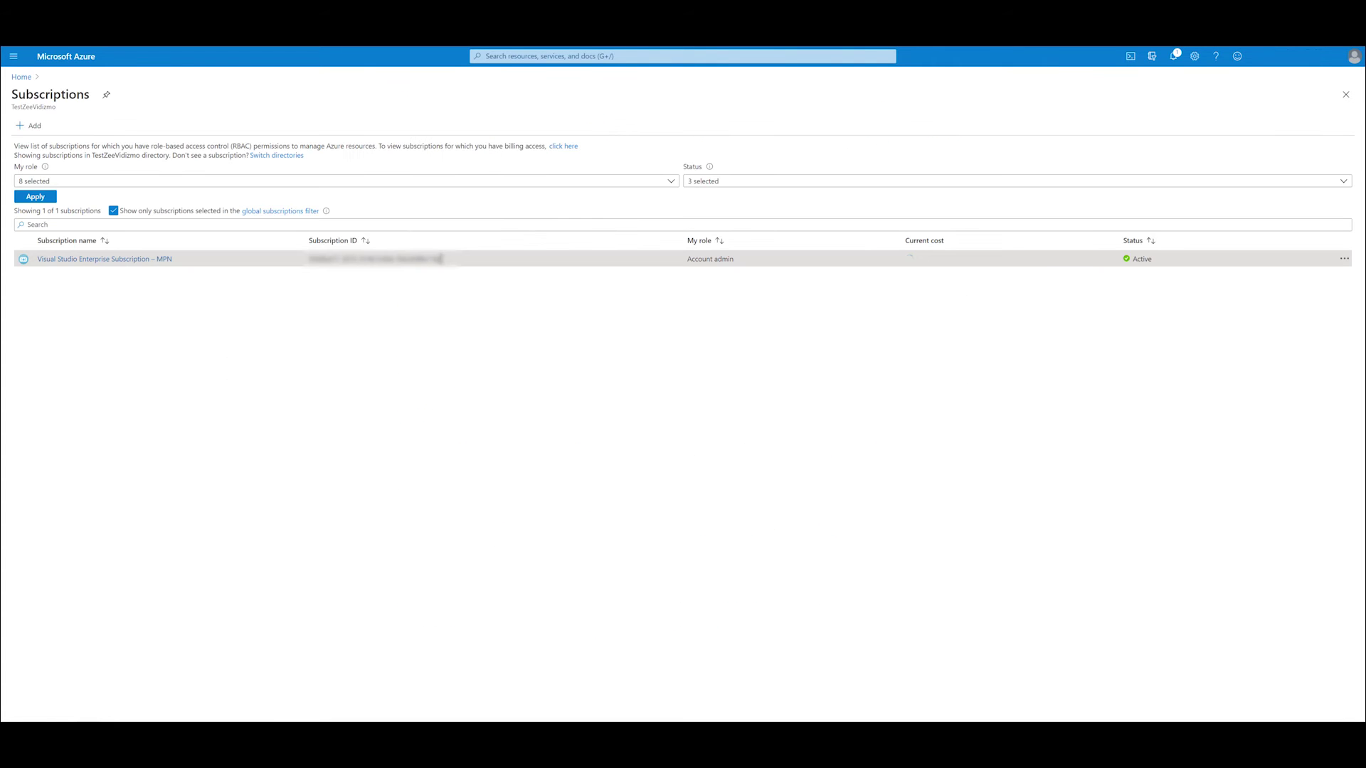
left_click_drag(445, 259, 307, 259)
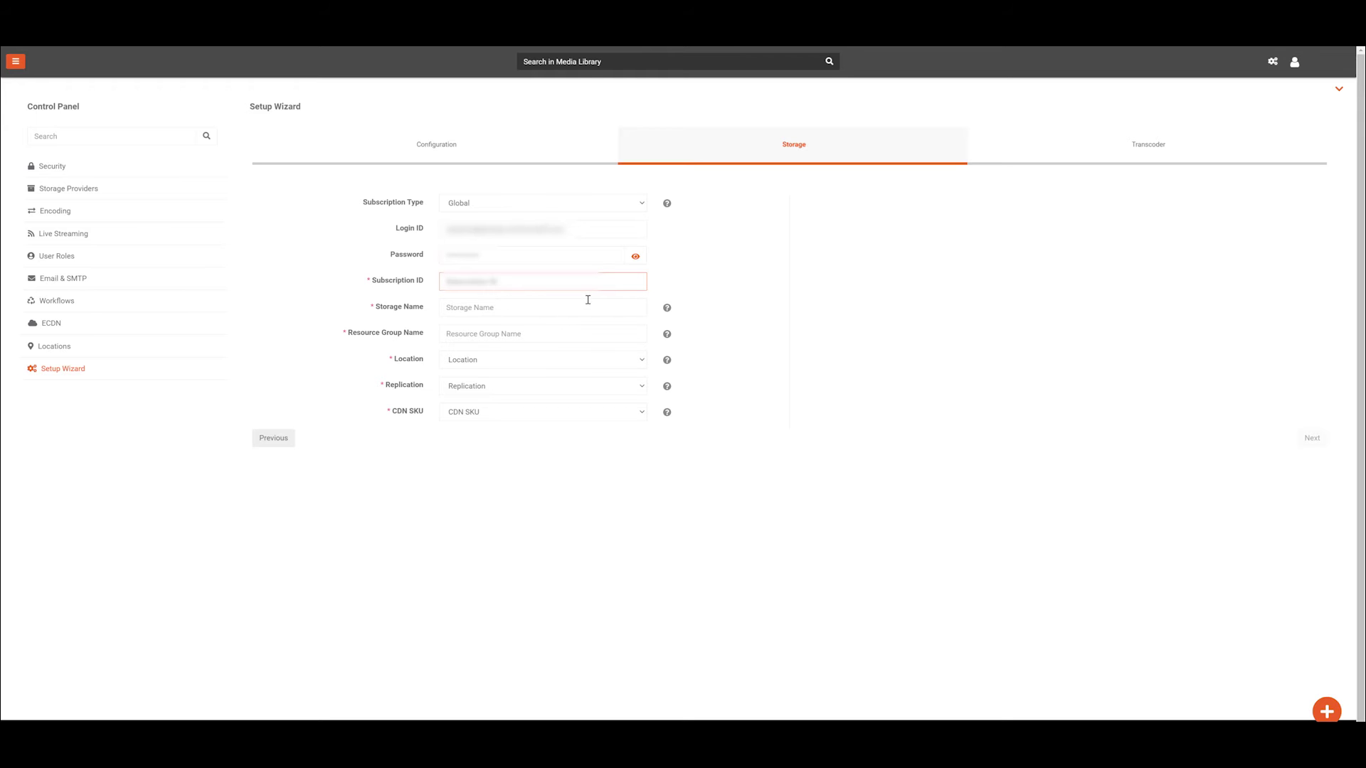
- Enter storage name 'azurestorage' and resource group name 'azurest'
left_click(587, 307)
type("azurestorage")
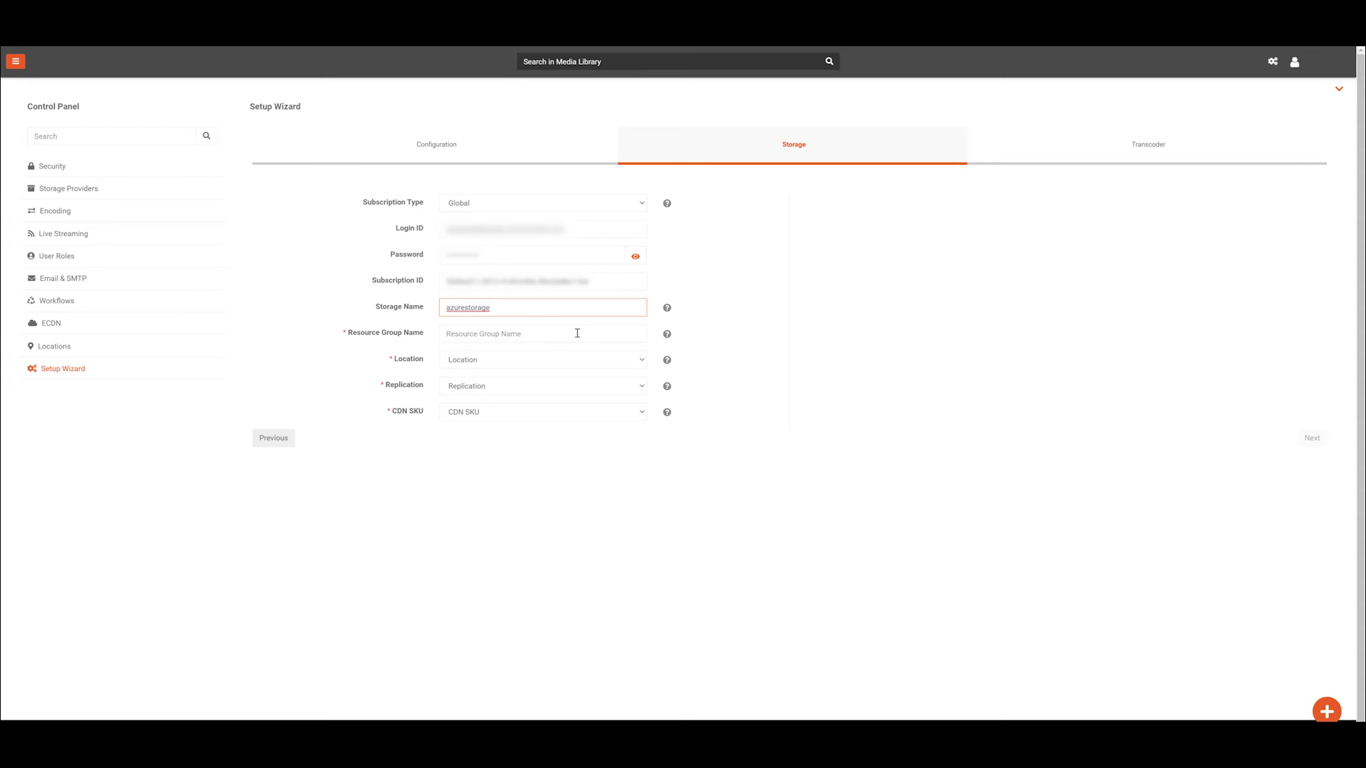
left_click(577, 333)
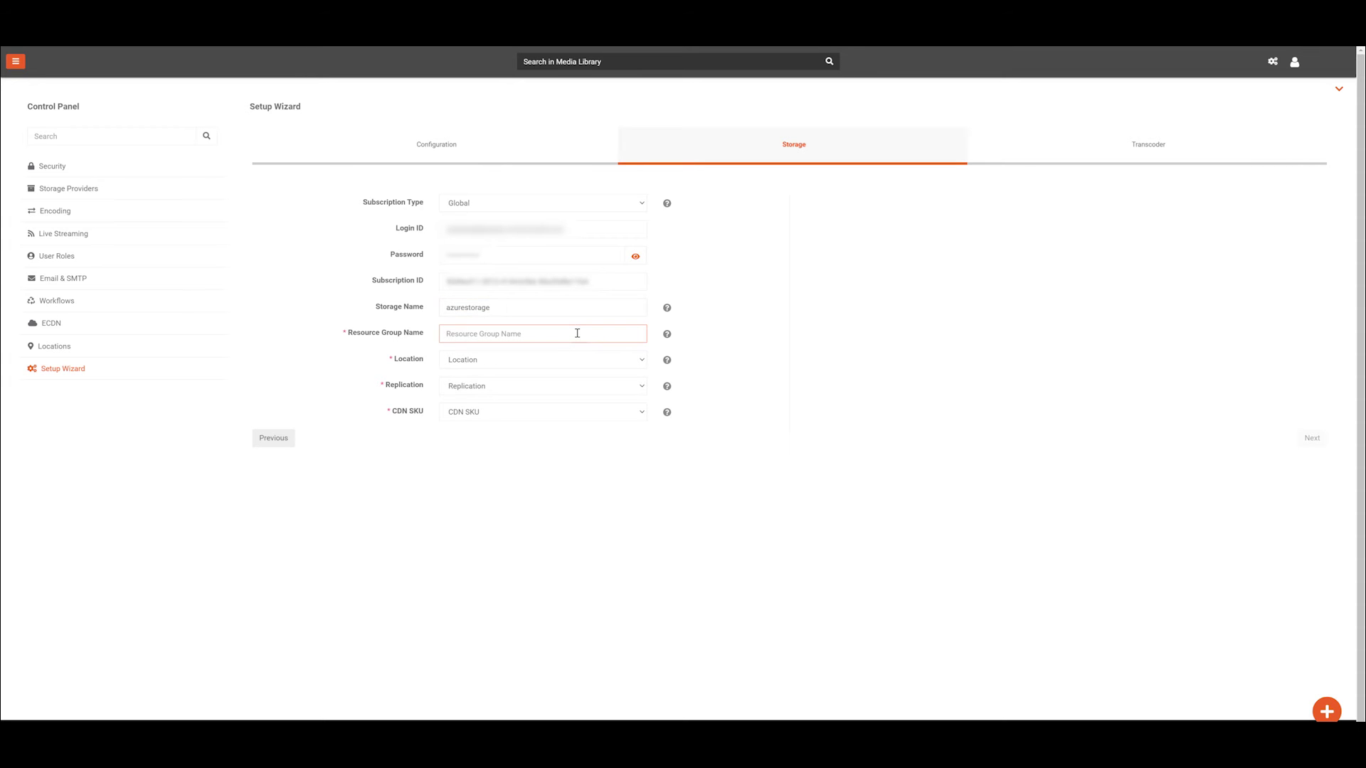
type("azurestorage")
- Set location East US, replication Standard_GRS, CDN SKU Standard_Verizon, and continue to Transcoder
left_click(583, 360)
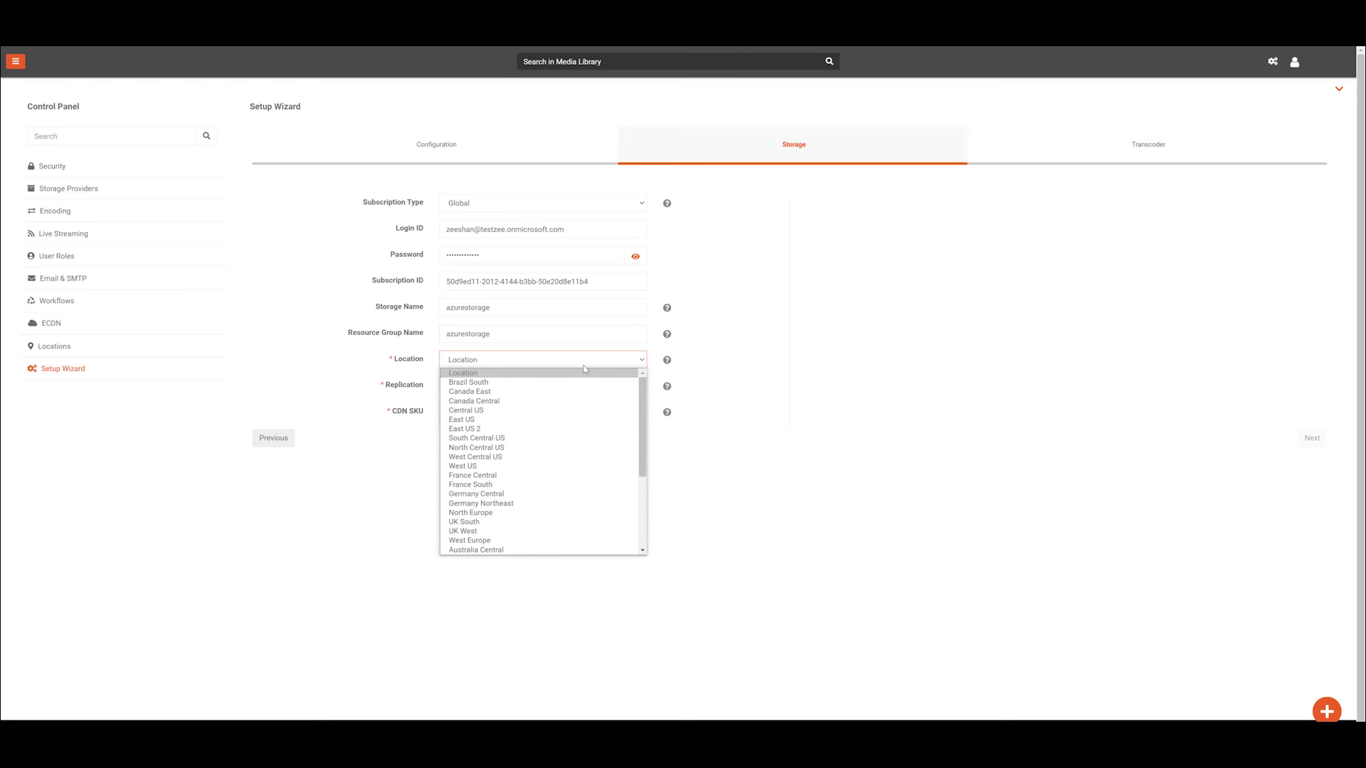
left_click(574, 420)
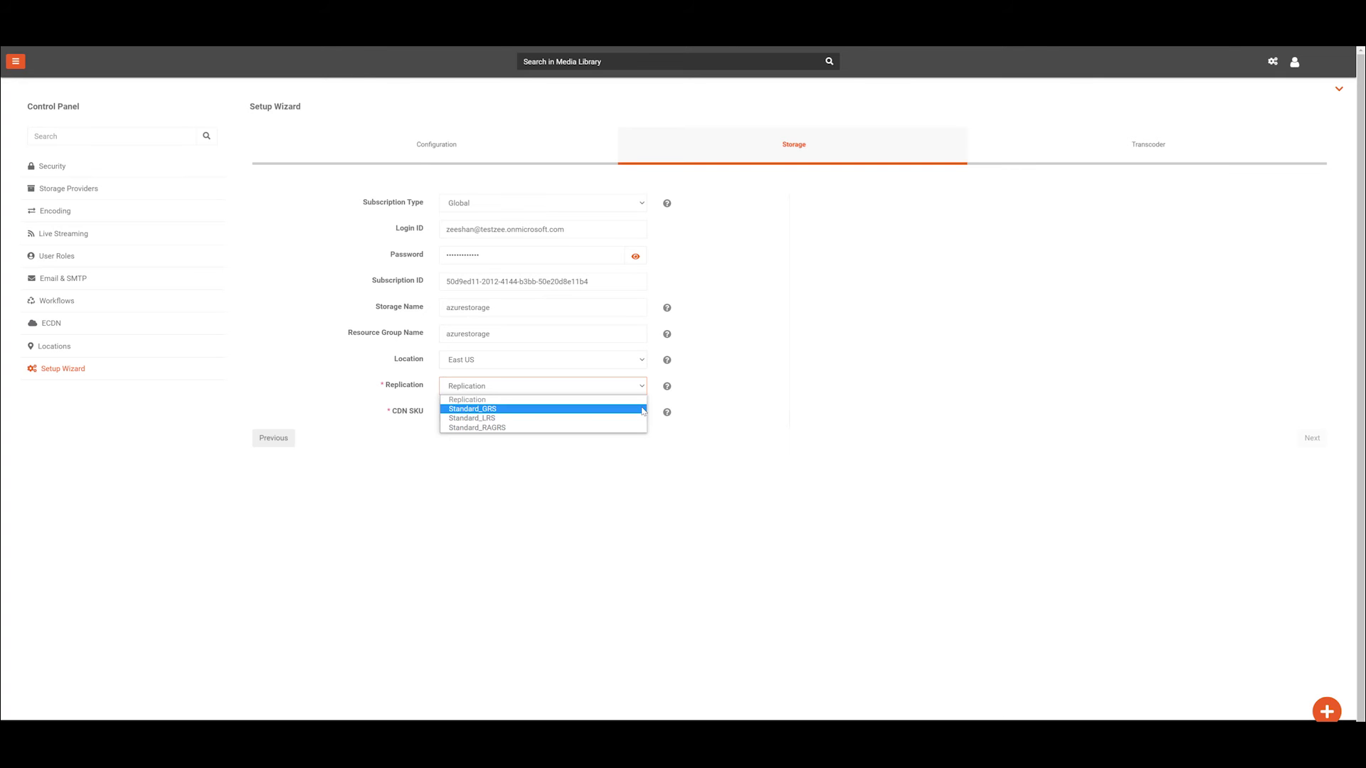
left_click(642, 409)
left_click(642, 419)
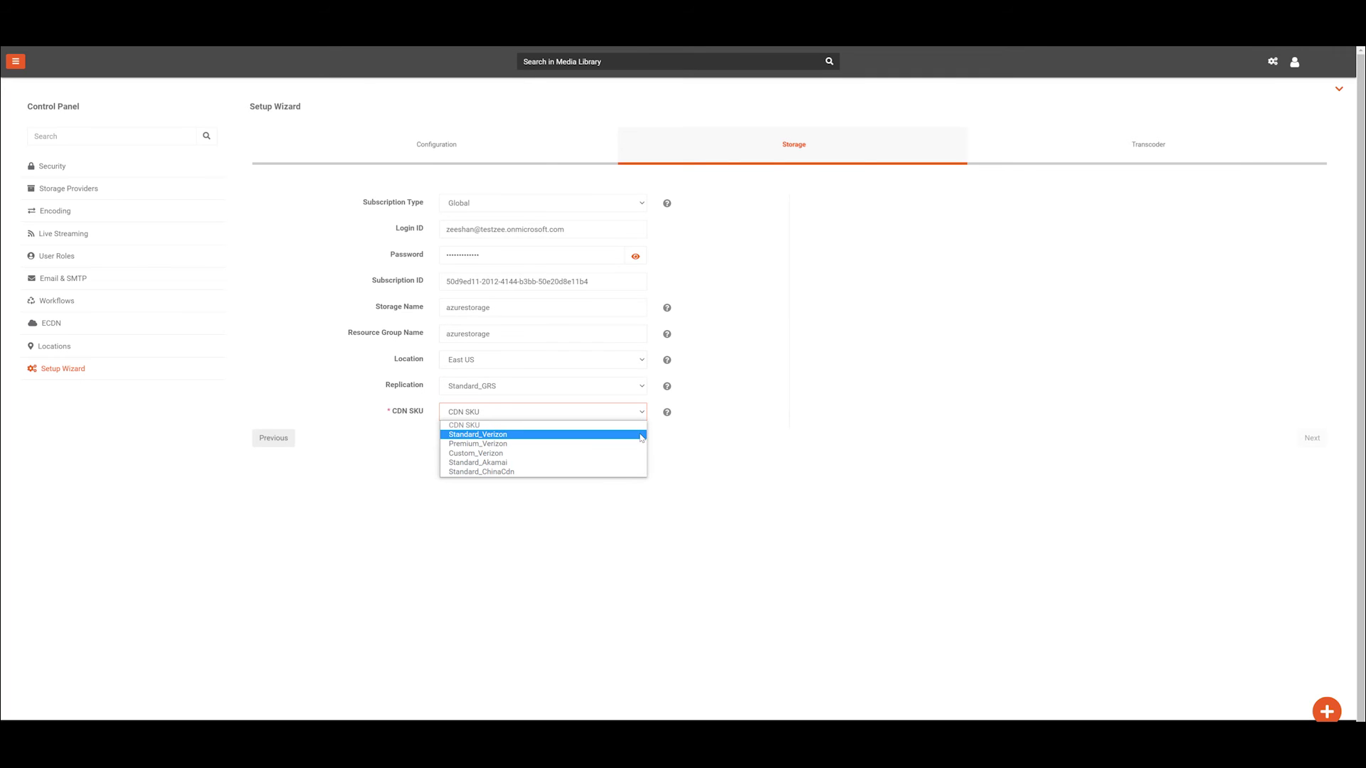
left_click(641, 436)
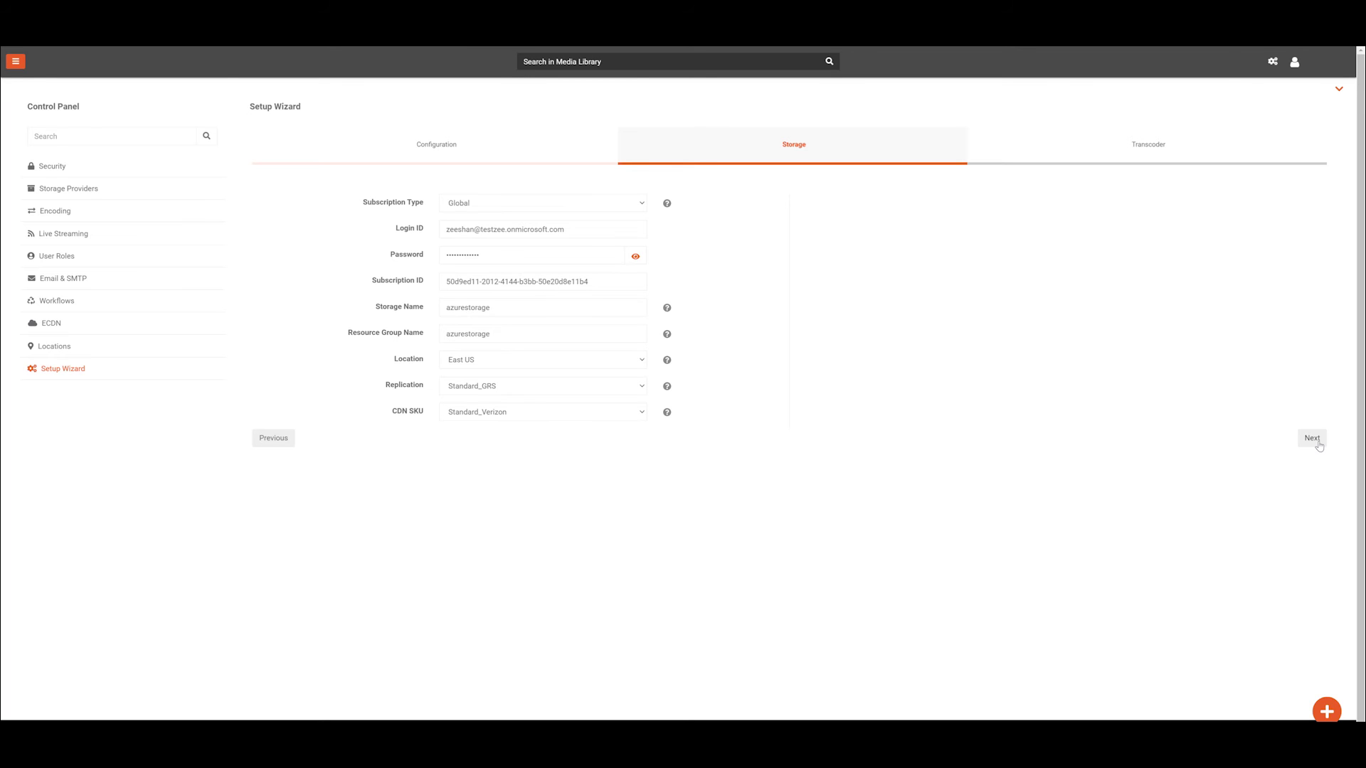
left_click(1313, 439)
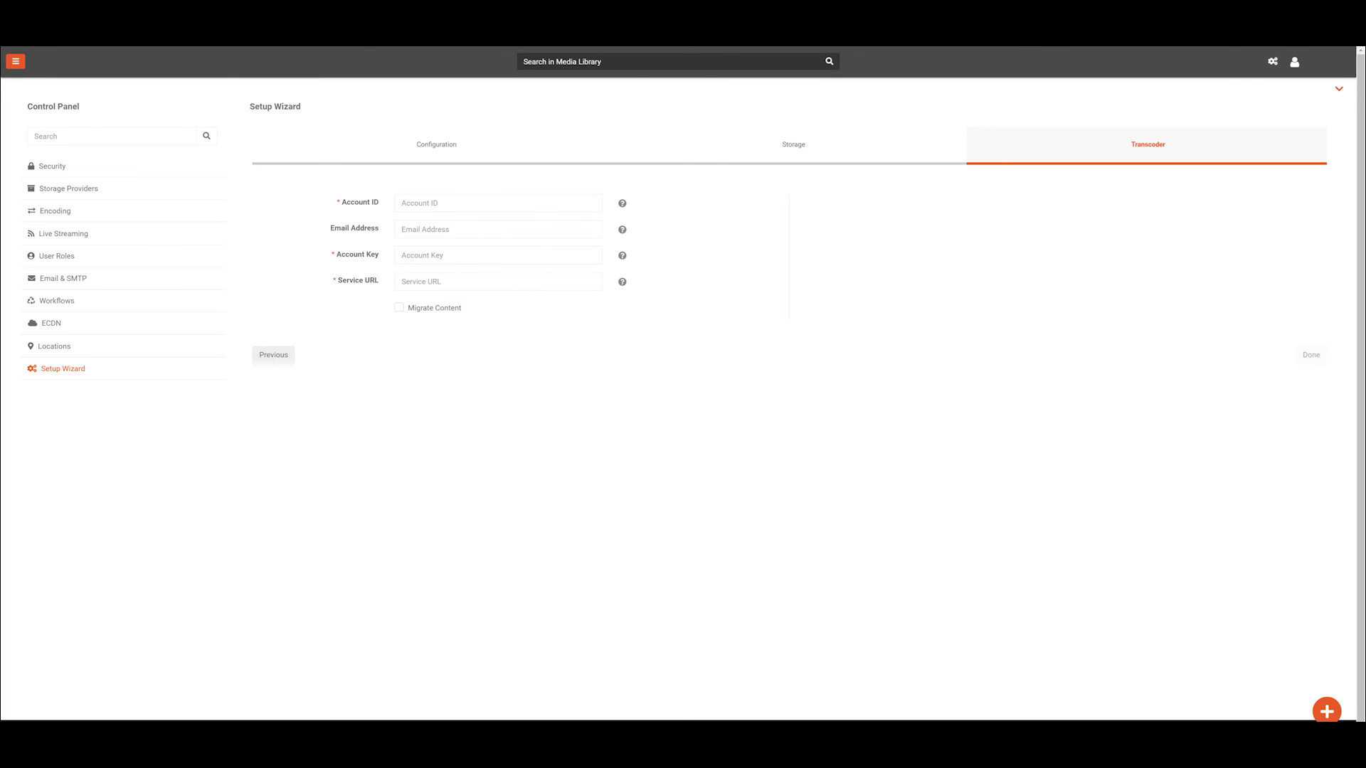
- Enter the encoding.com user ID in the Account ID field
left_click(453, 207)
type("678721")
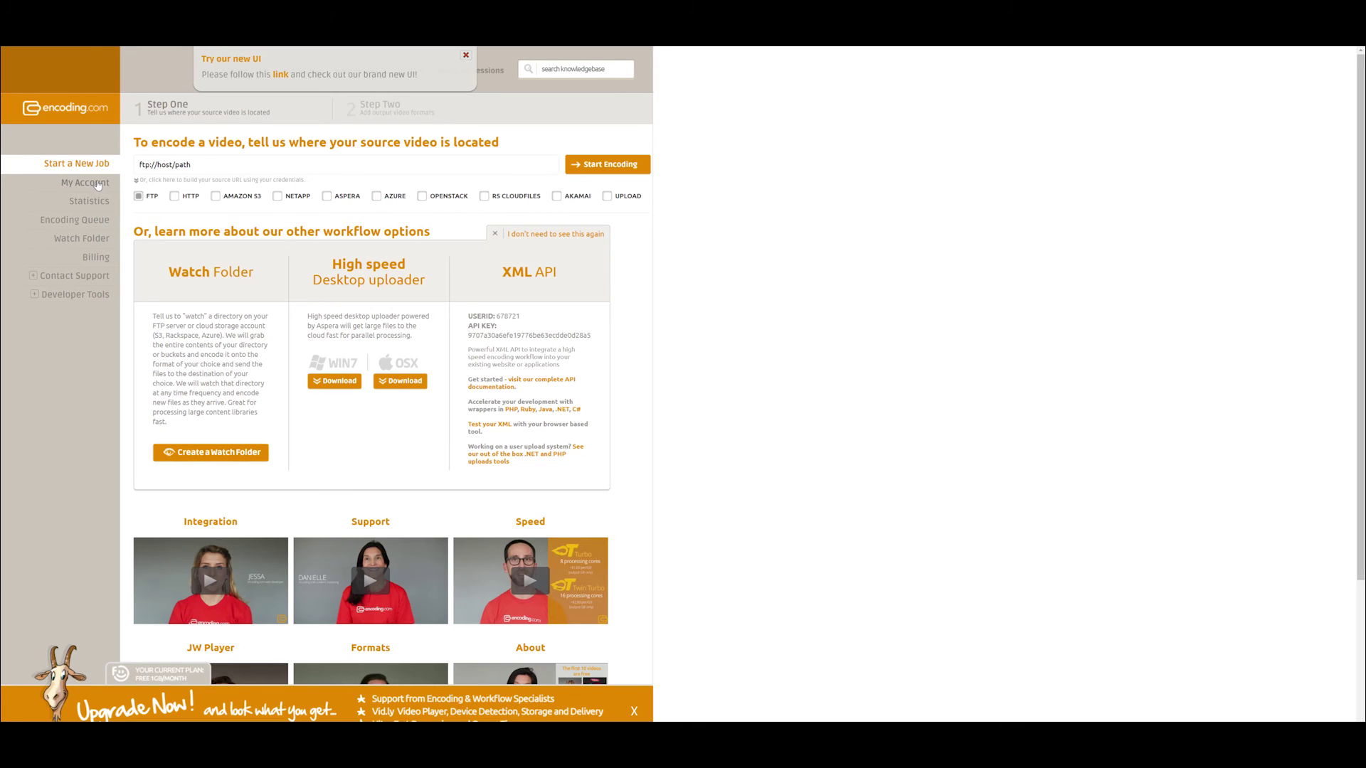
- Copy the encoding.com account e-mail and API key into Email Address and Account Key
left_click(99, 184)
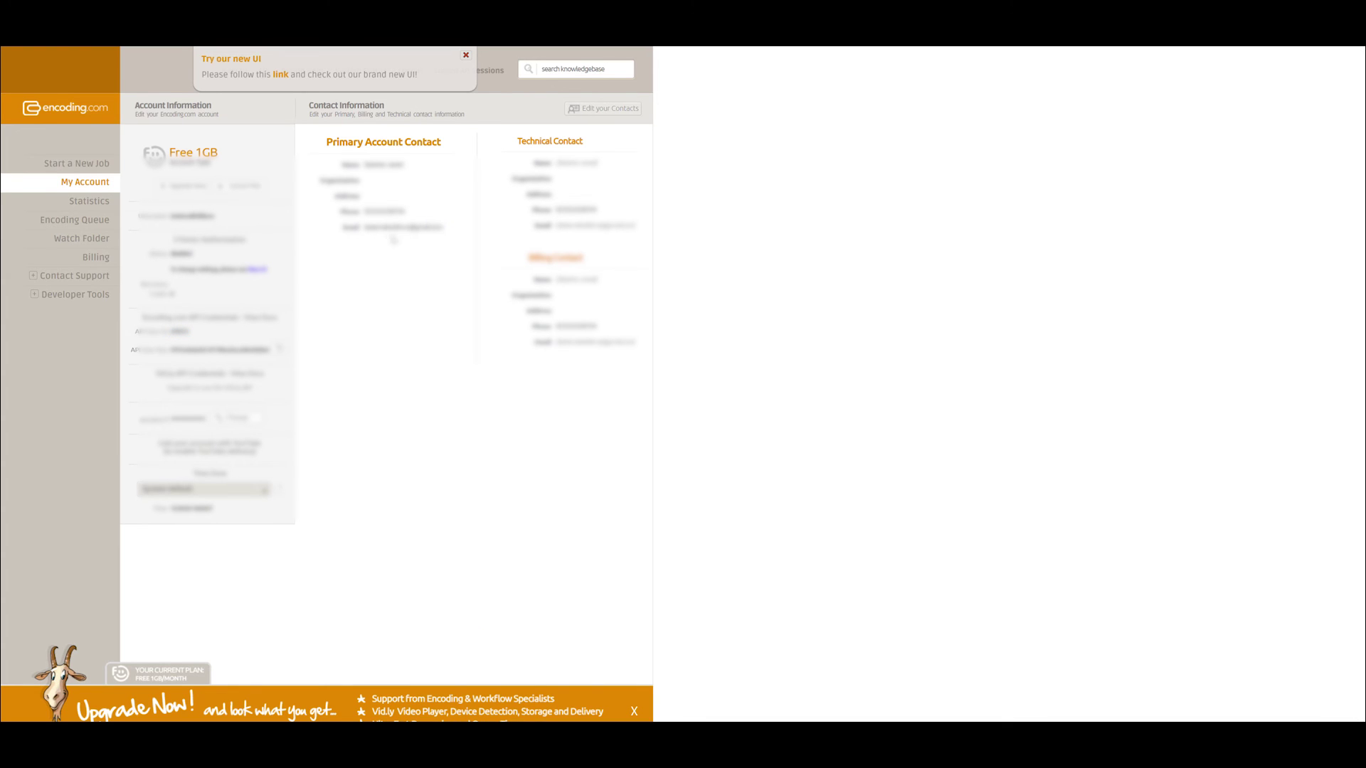
double_click(395, 228)
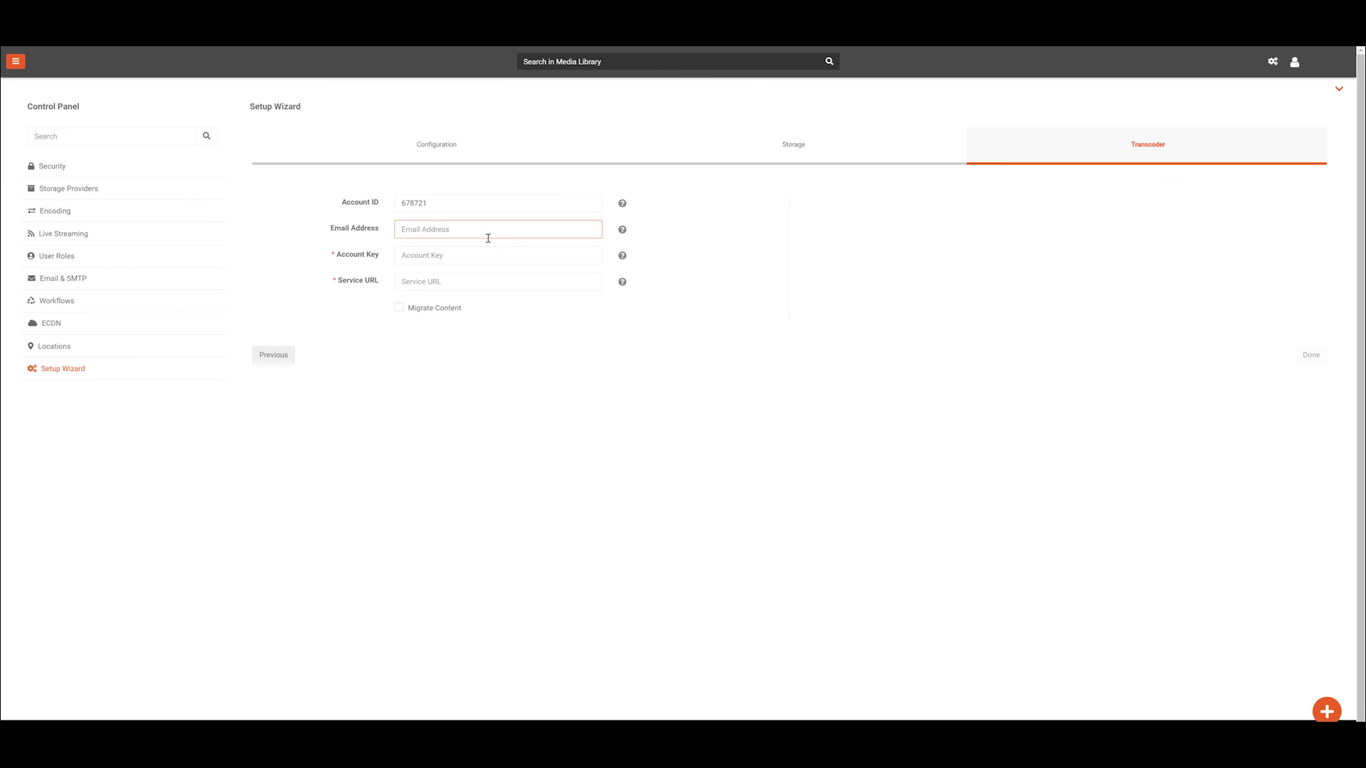
key("ctrl+v")
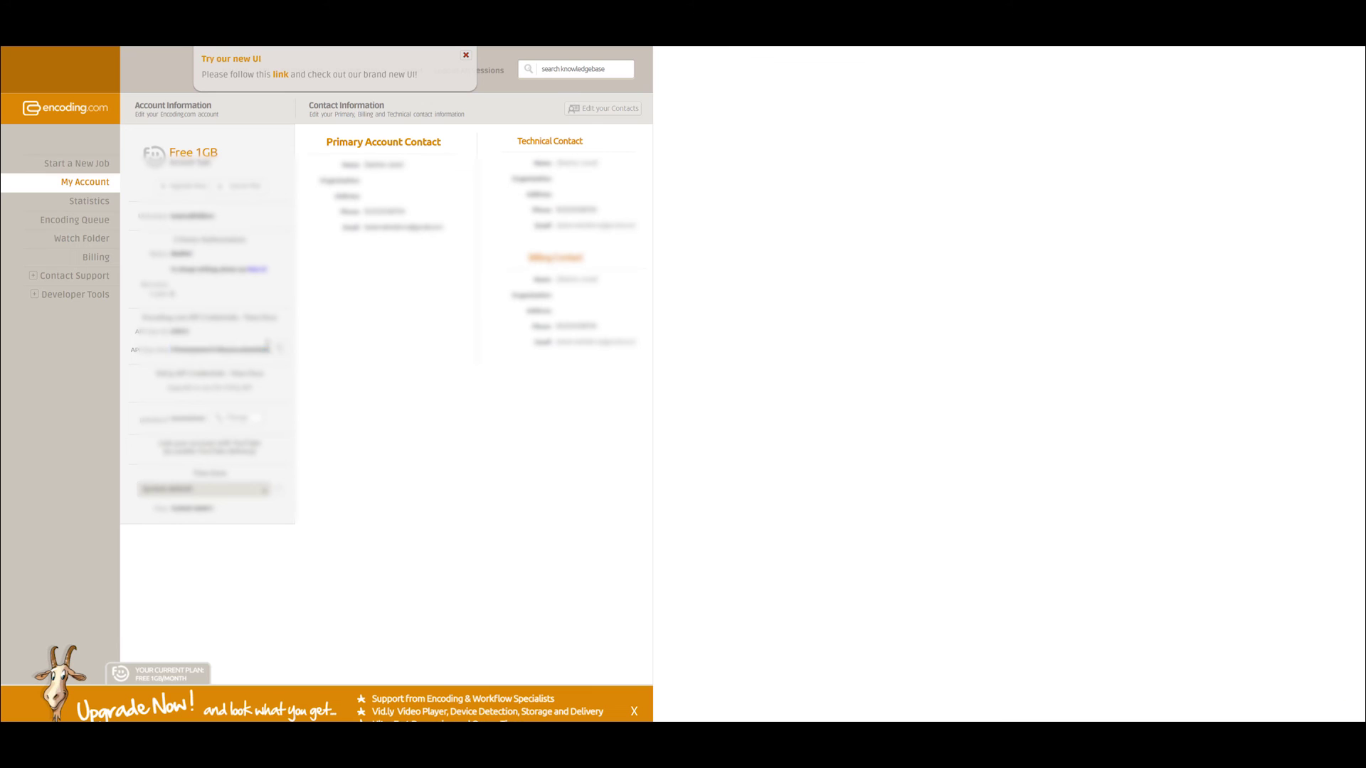
double_click(267, 350)
left_click(465, 262)
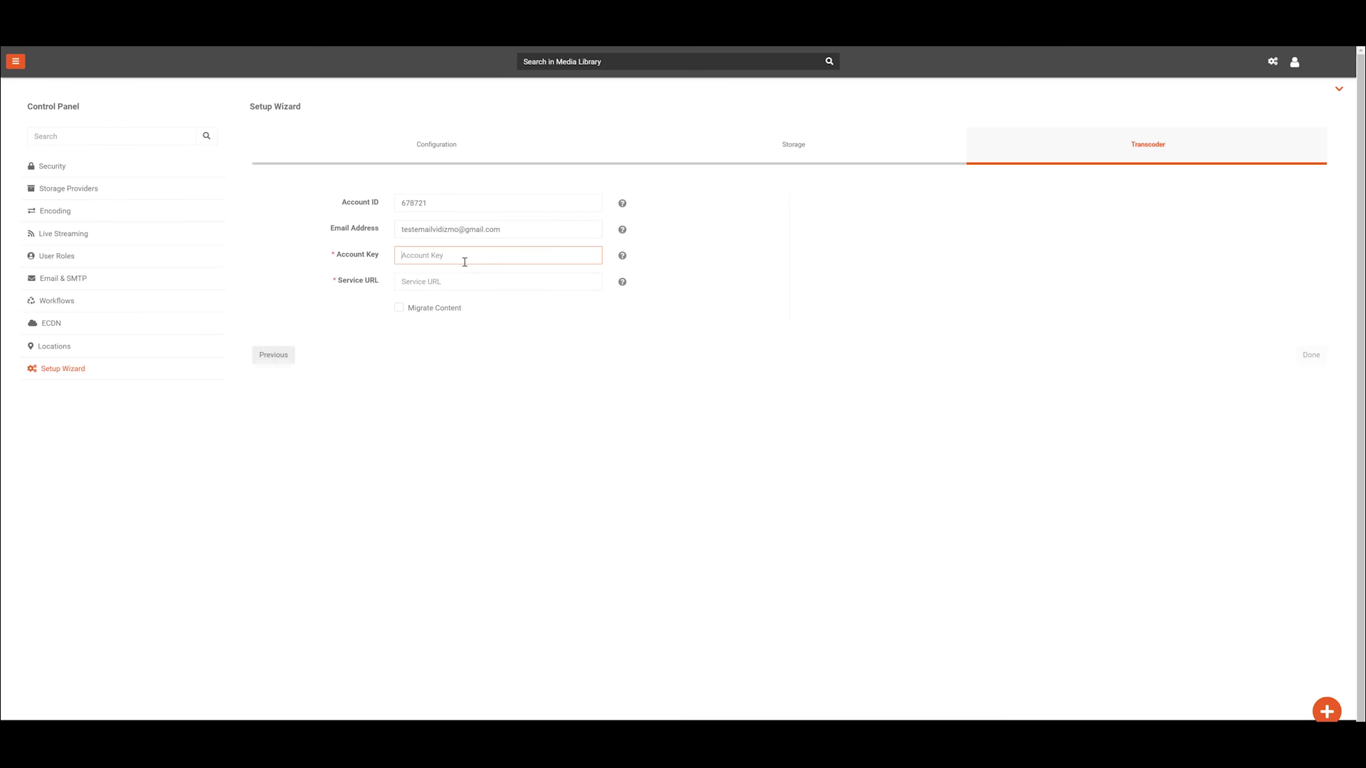
left_click(452, 282)
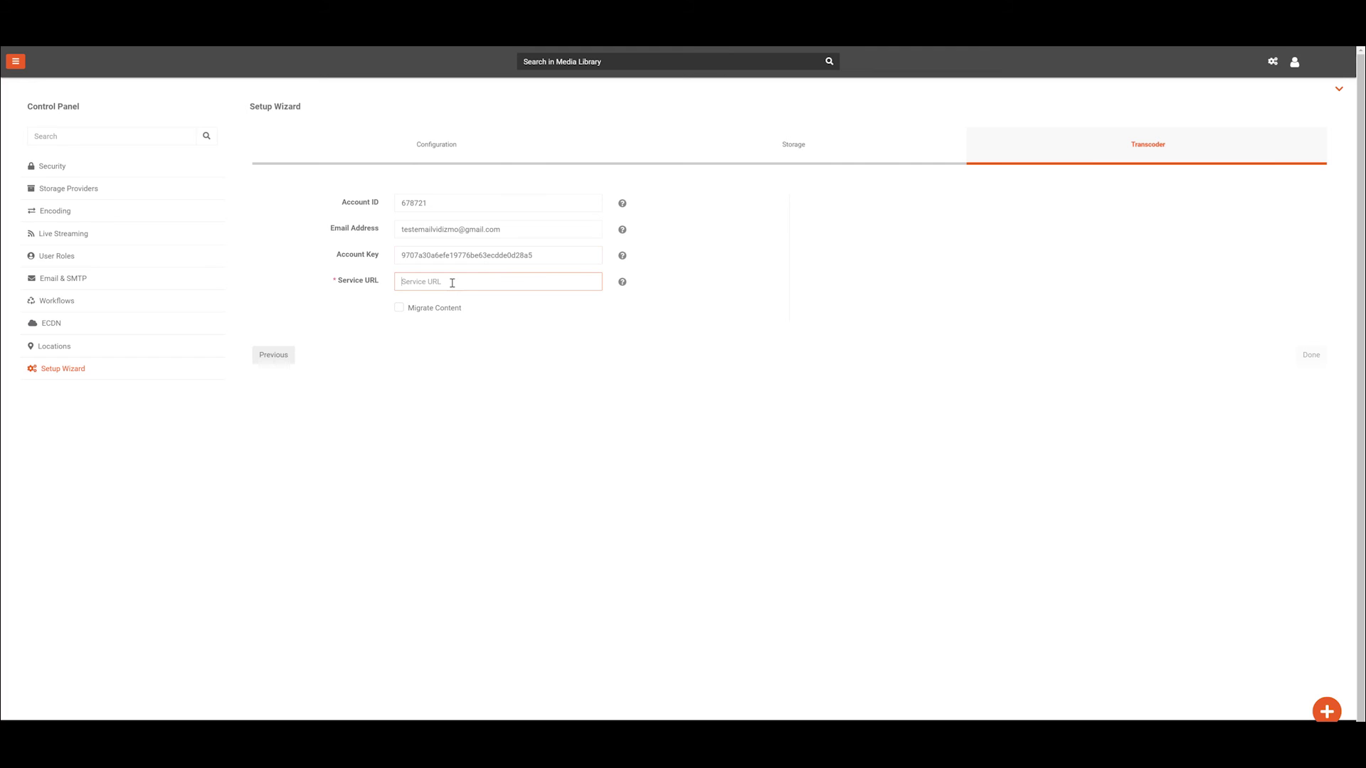
type("https://manage.encoding.com")
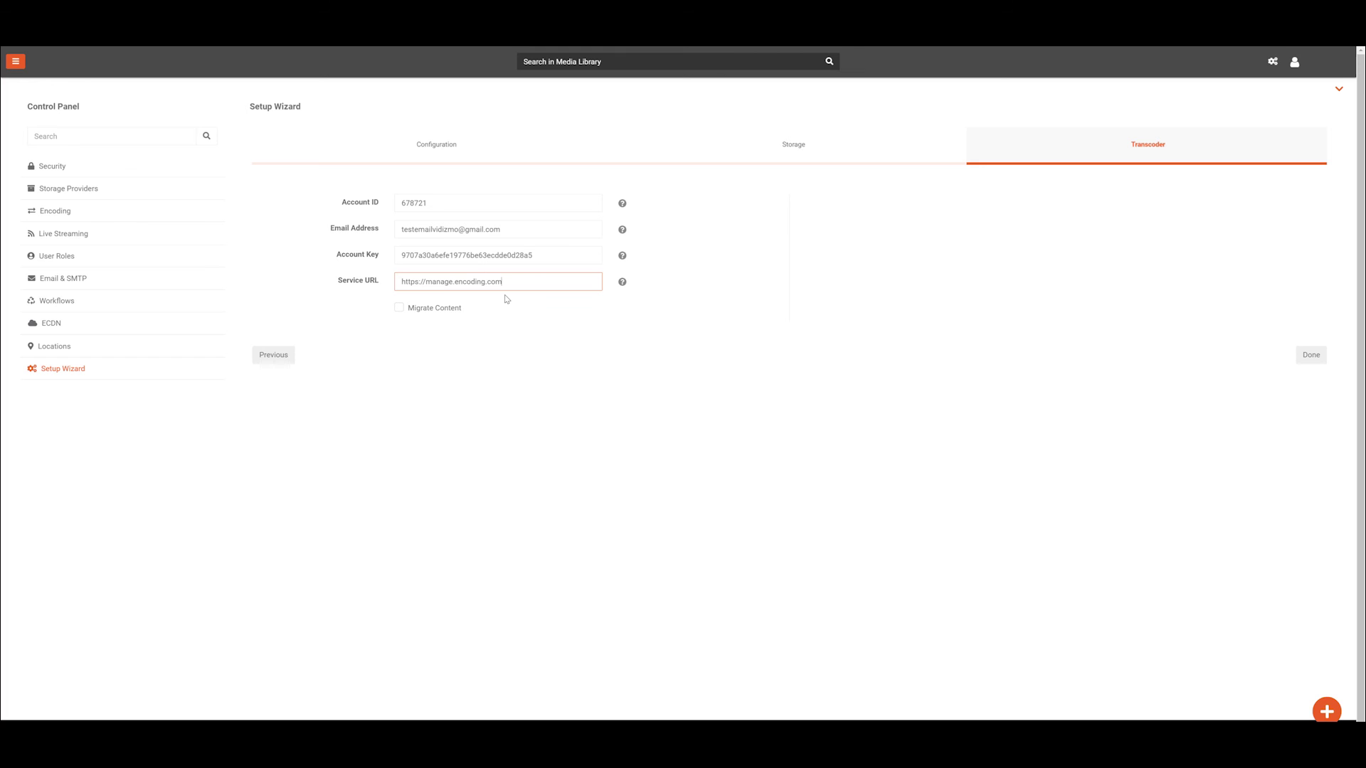
type("/")
left_click(400, 309)
left_click(400, 311)
left_click(1317, 364)
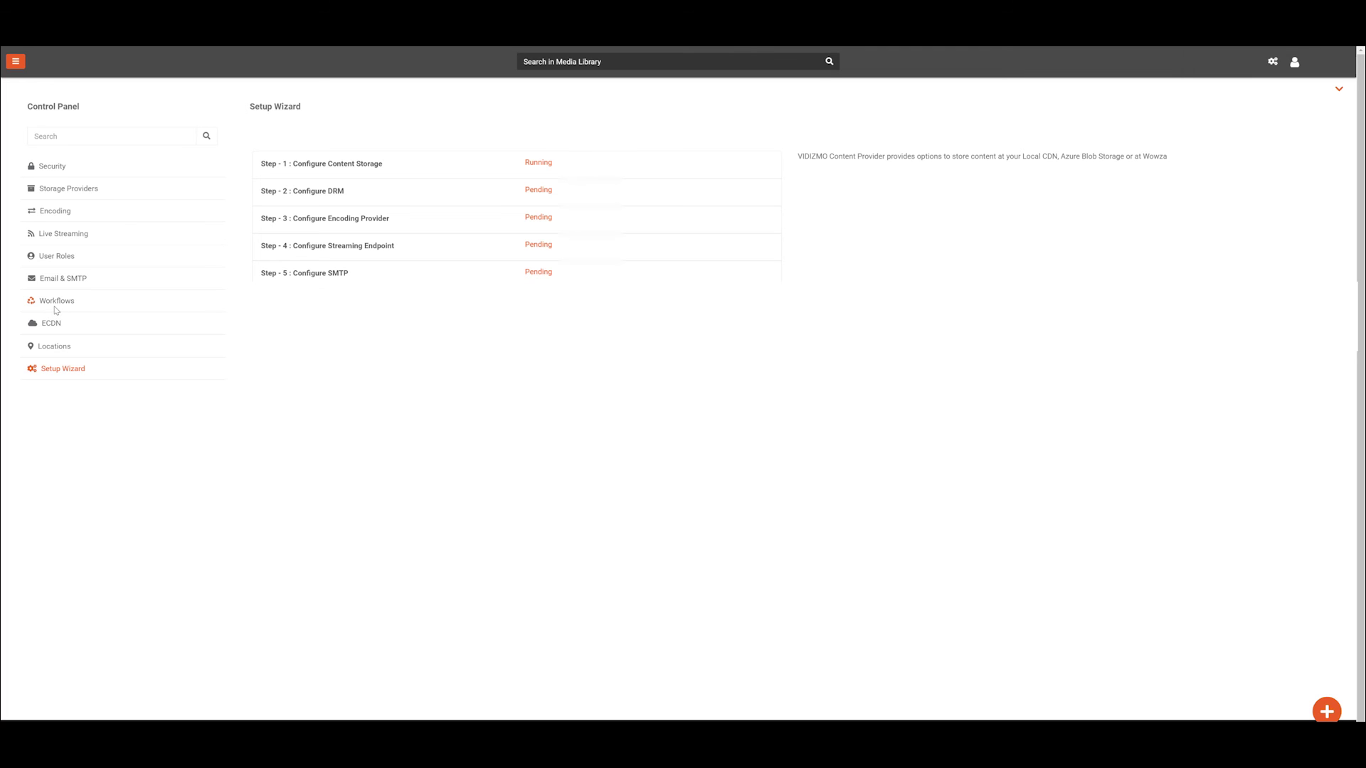
- Check the Workflow Queue to confirm the Vidizmo Setup workflow is queued and running
left_click(56, 302)
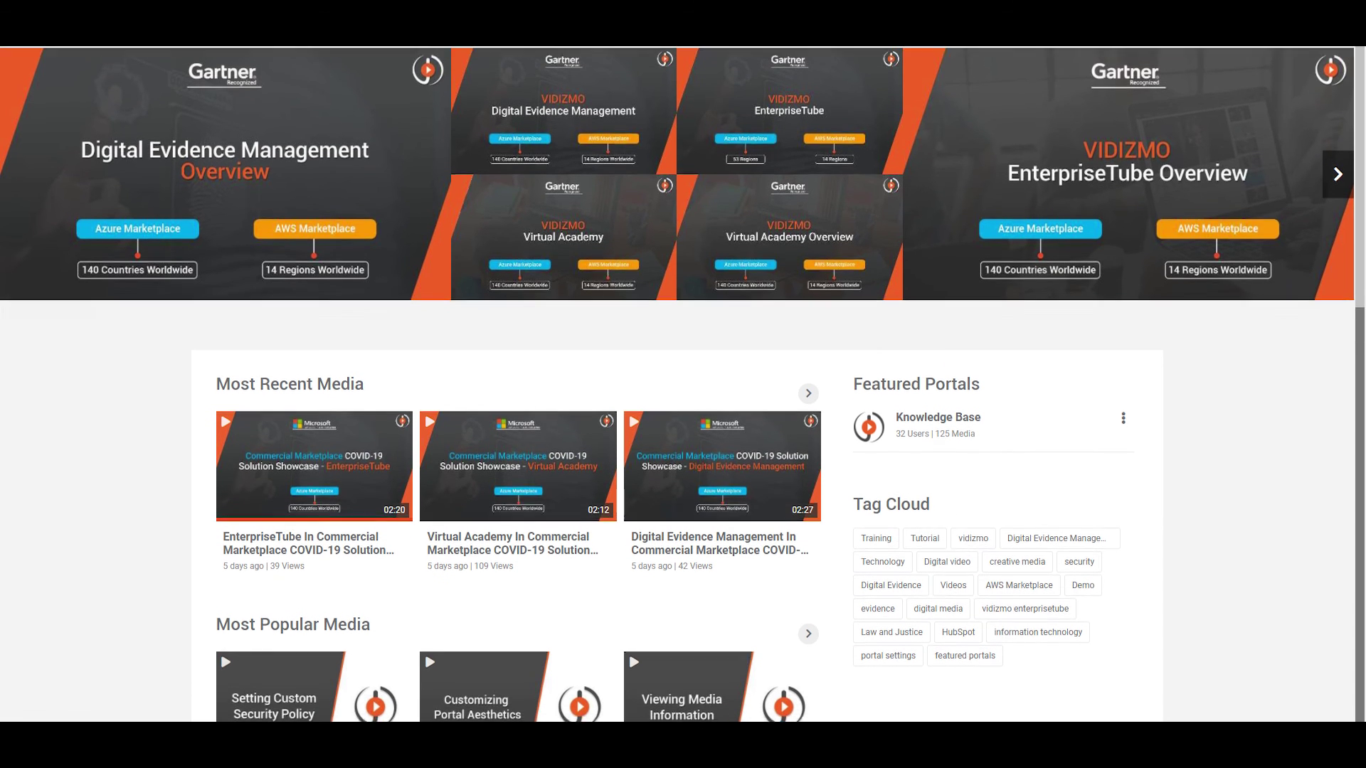
scroll(683, 384, "down", 3)
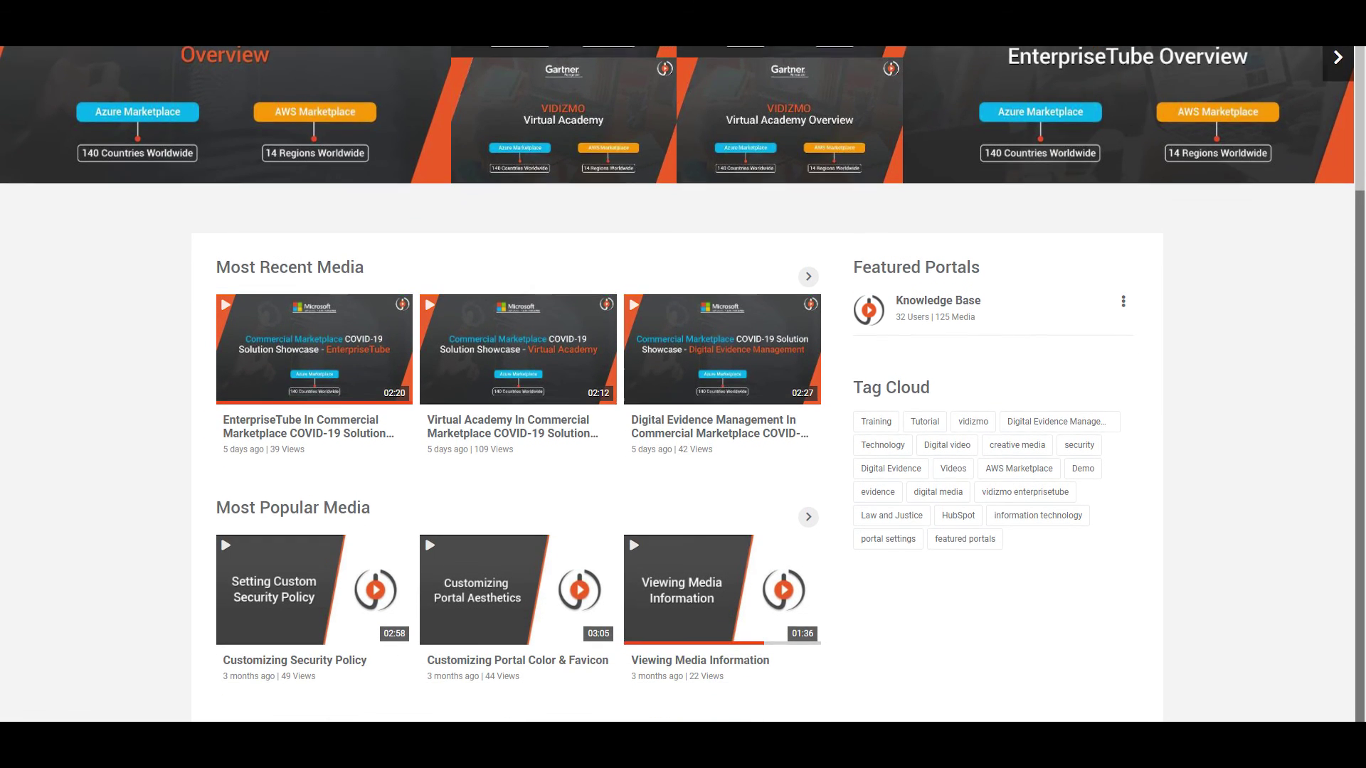
scroll(683, 384, "down", 3)
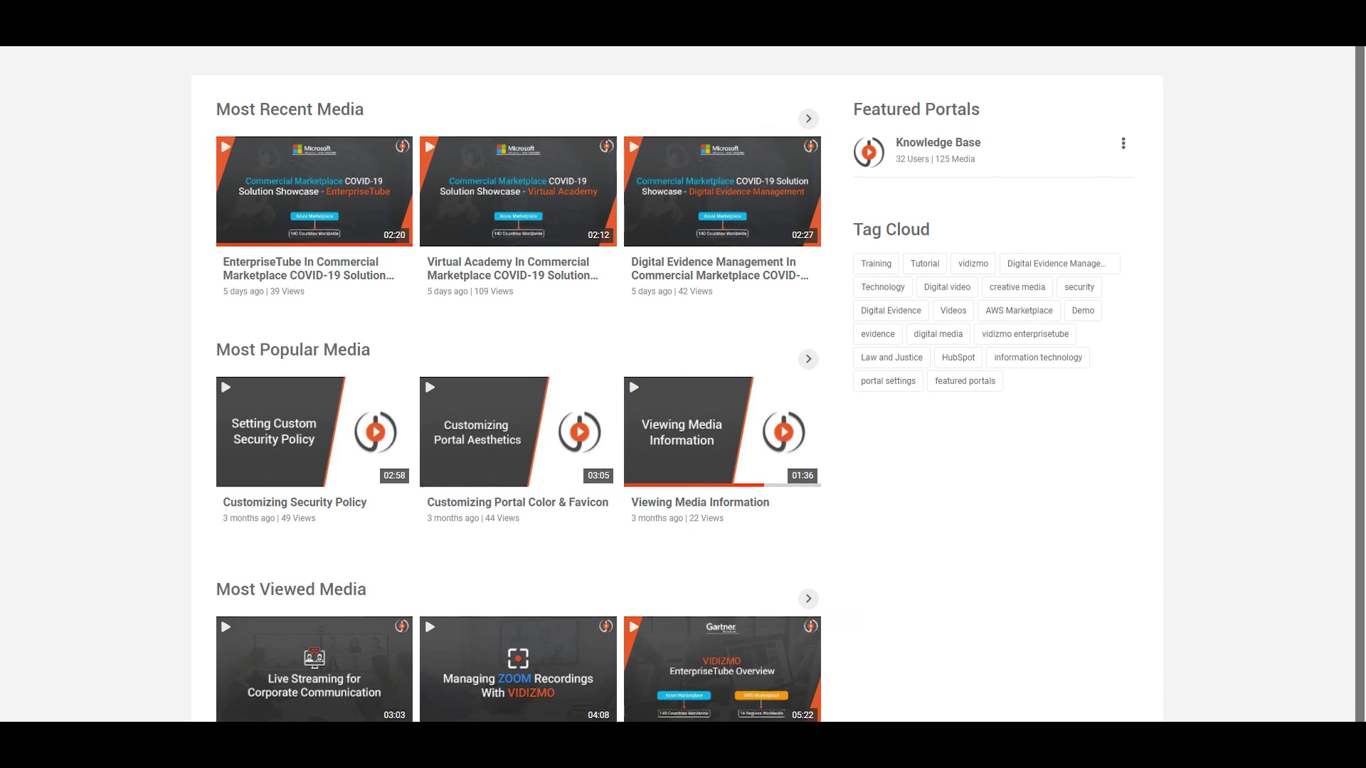
scroll(683, 384, "down", 2)
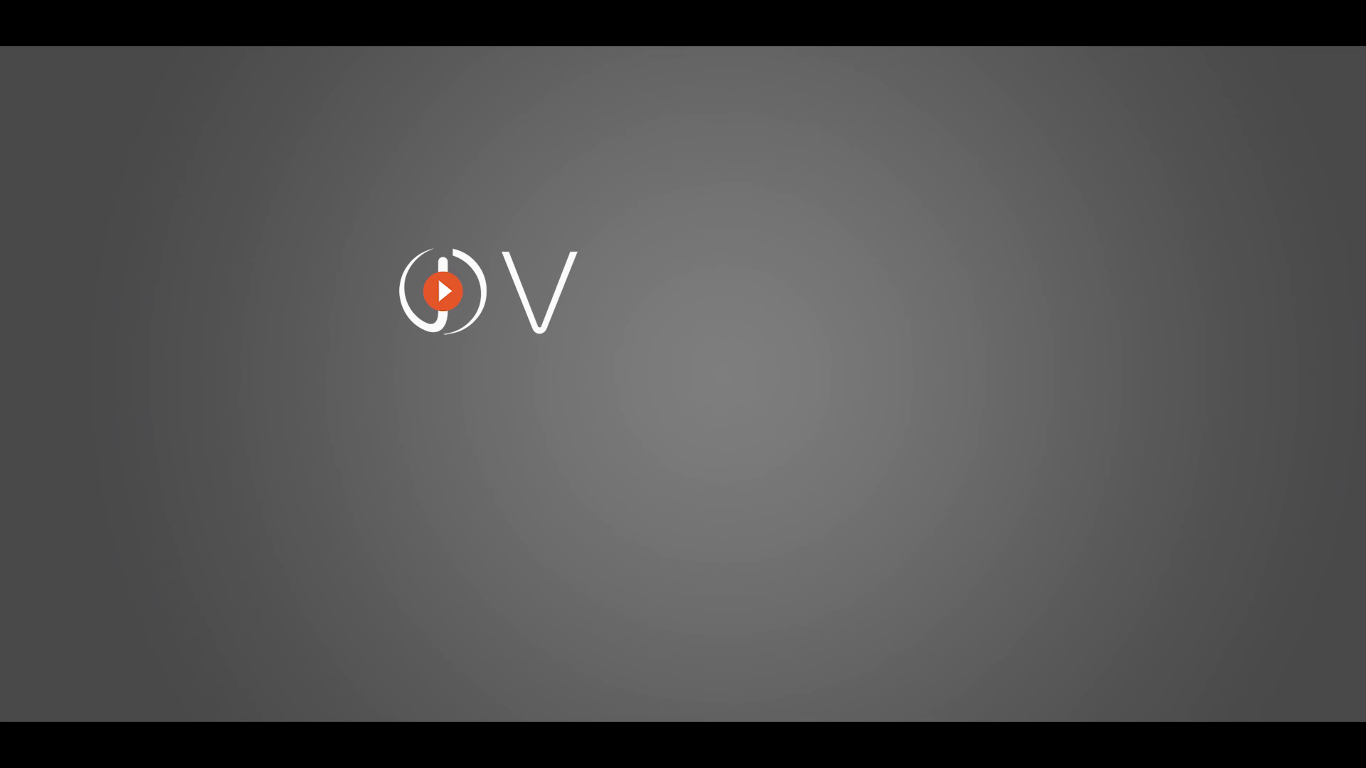